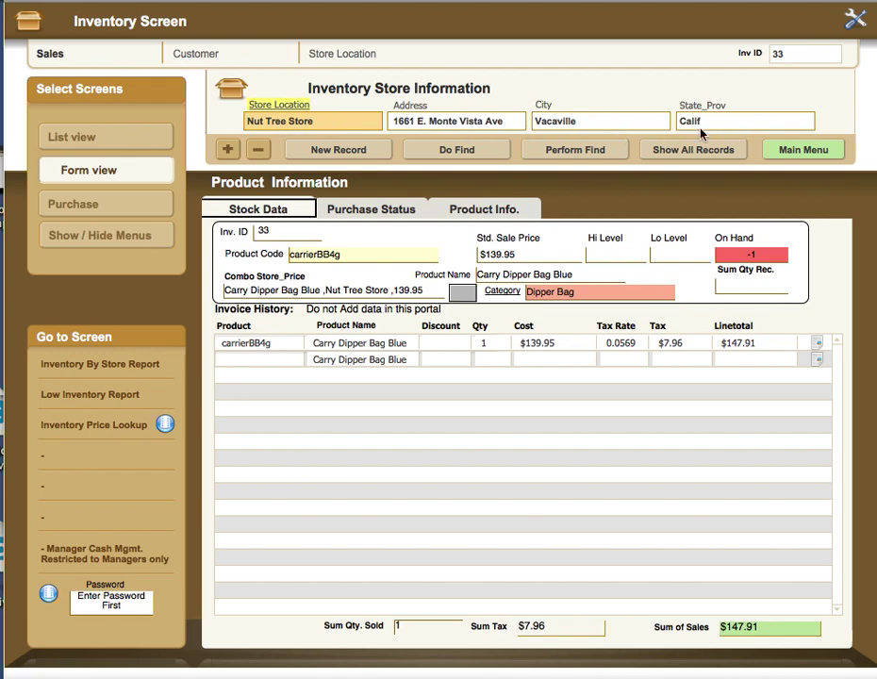
Step: Review the store location choices and the carrierBB4g line in the invoice history
{"action": "left_click", "coordinate": [278, 123]}
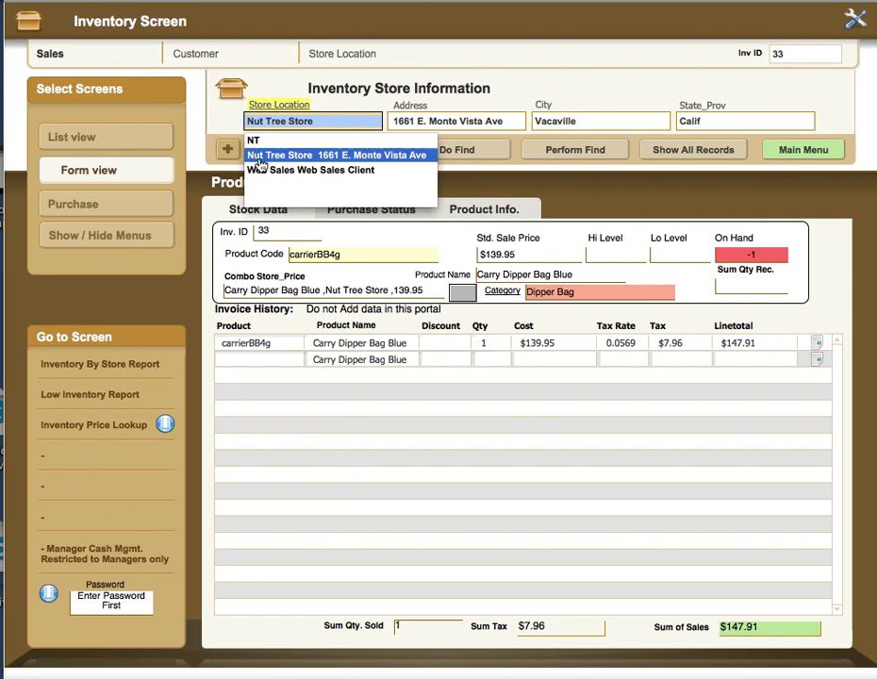
{"action": "left_click", "coordinate": [295, 94]}
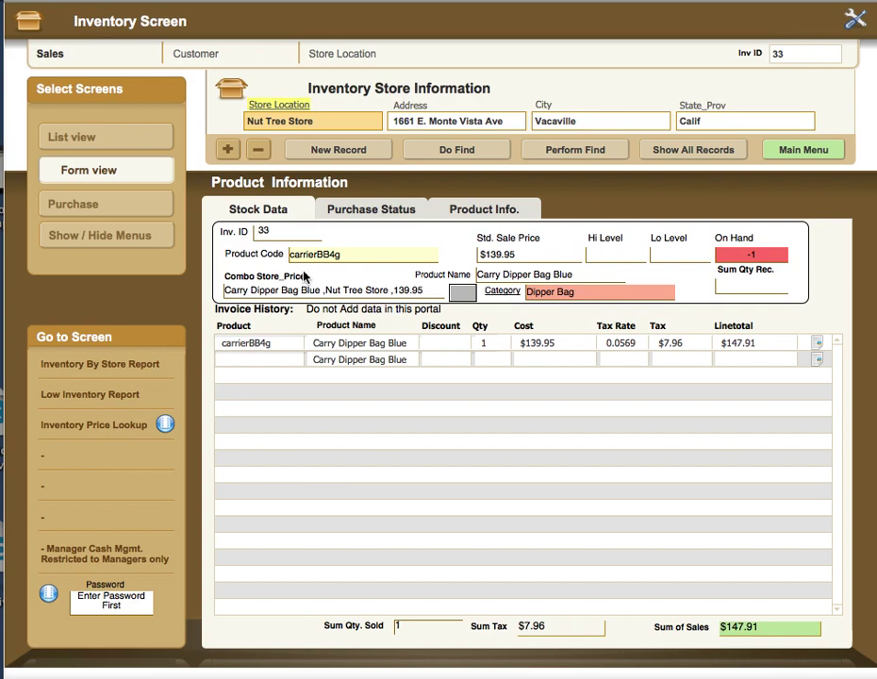
{"action": "left_click", "coordinate": [271, 345]}
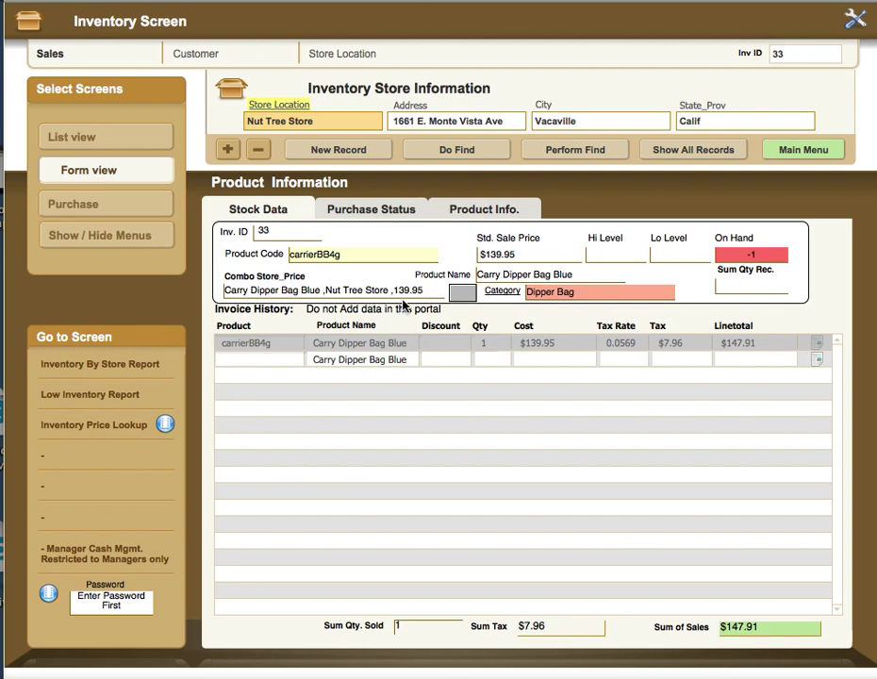
{"action": "left_click", "coordinate": [416, 241]}
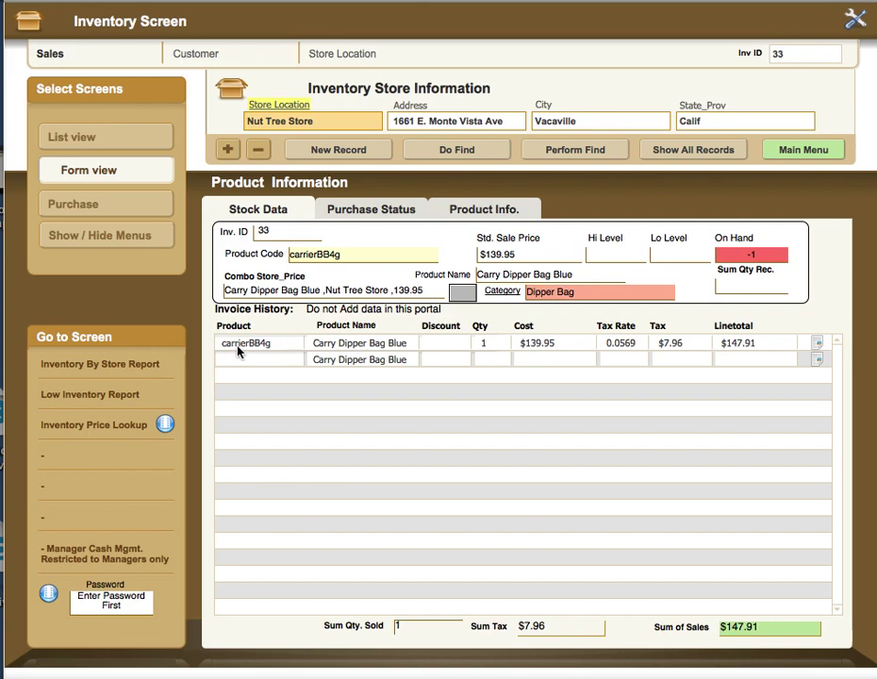
{"action": "left_click", "coordinate": [286, 348]}
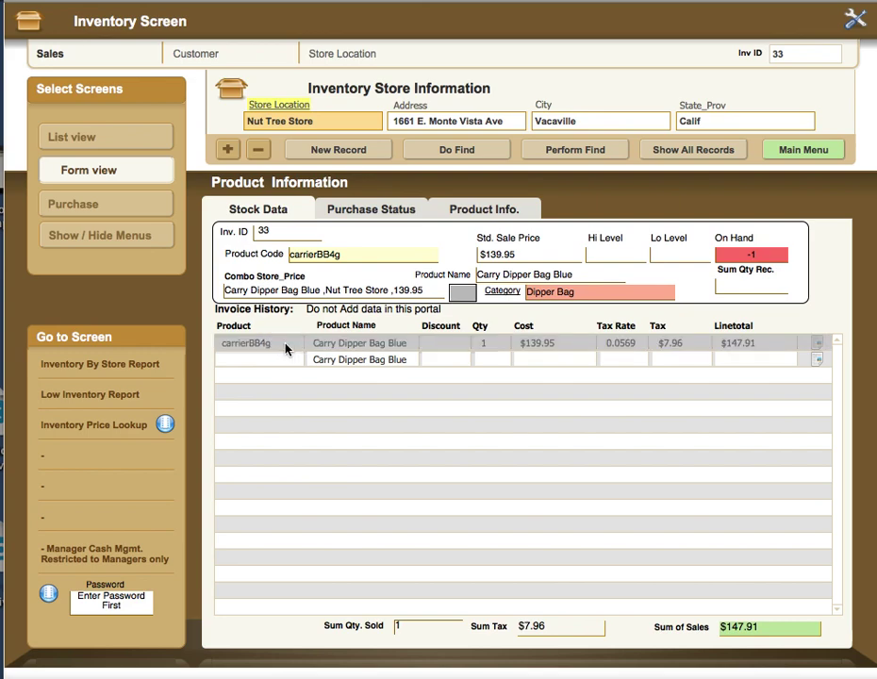
{"action": "left_click", "coordinate": [288, 330]}
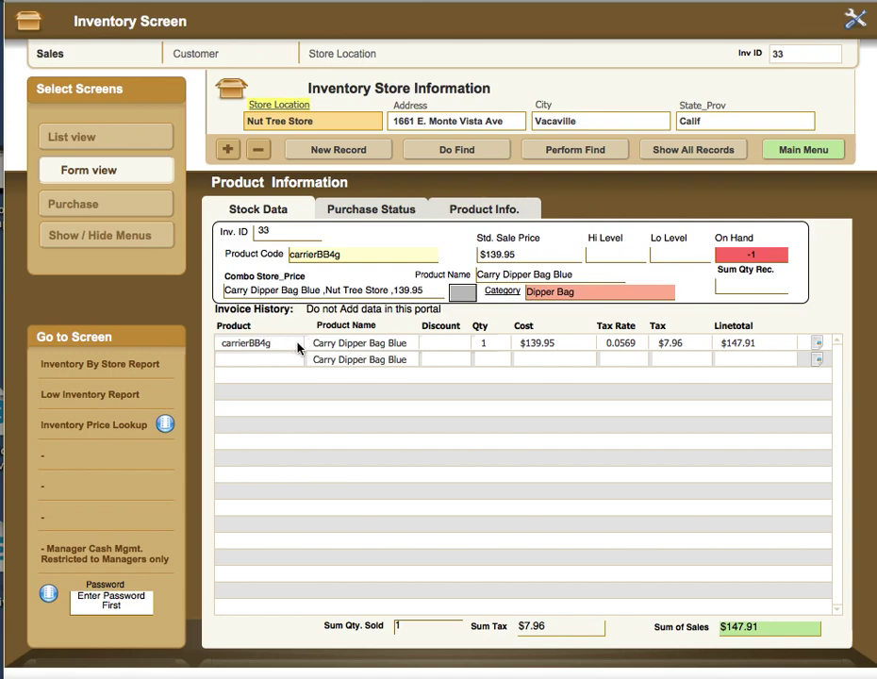
{"action": "left_click", "coordinate": [306, 121]}
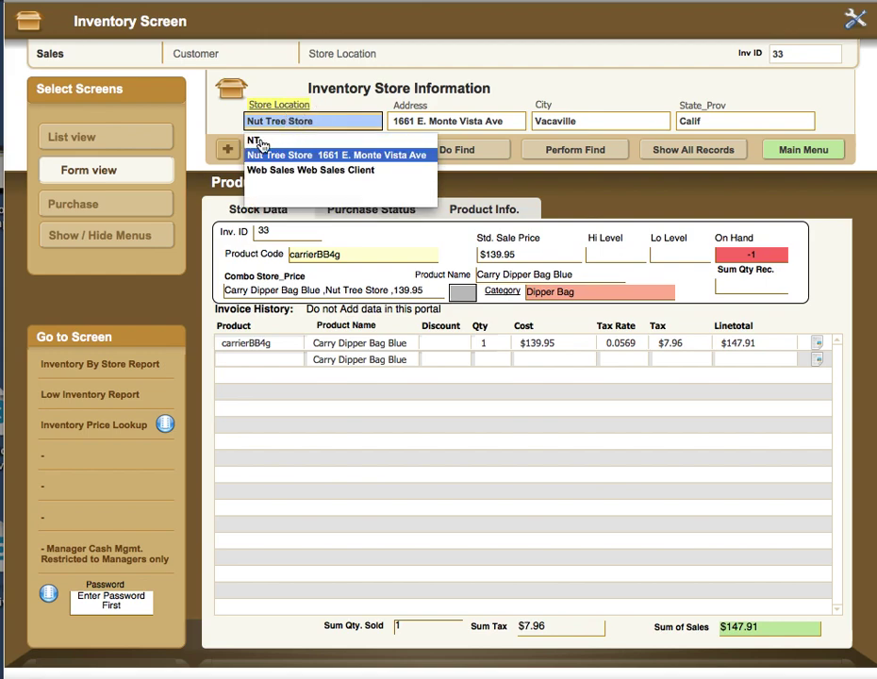
{"action": "left_click", "coordinate": [282, 345]}
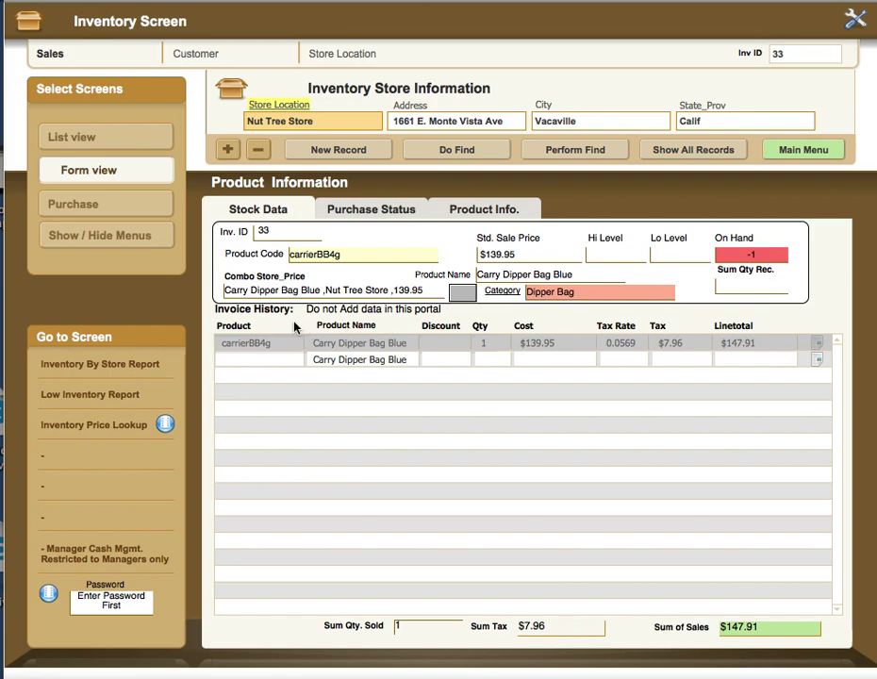
{"action": "left_click", "coordinate": [297, 328]}
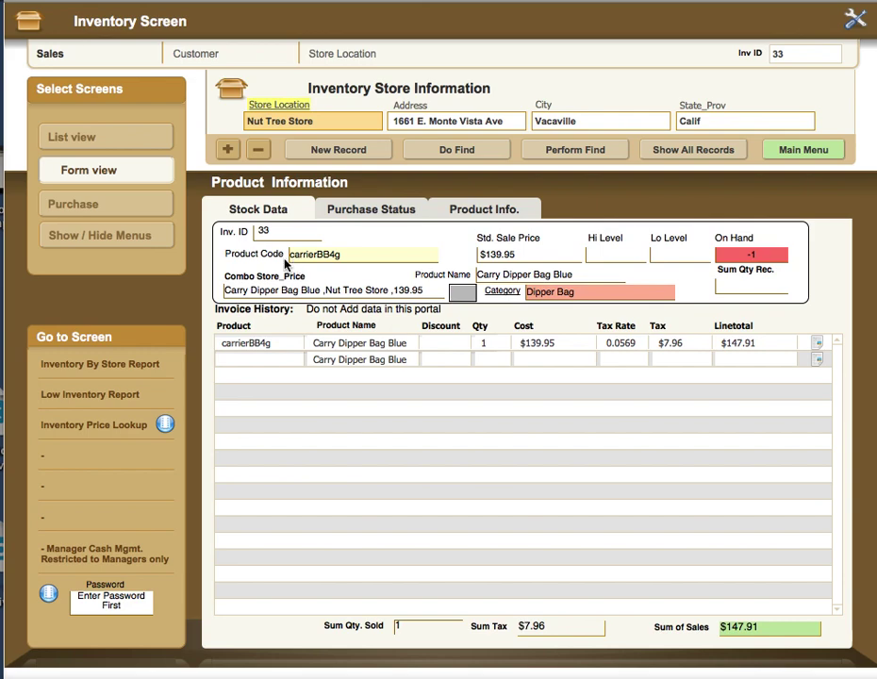
Step: Append "(nt)" to the product code carrierBB4g and commit the record
{"action": "left_click", "coordinate": [345, 257]}
{"action": "key", "text": "Return"}
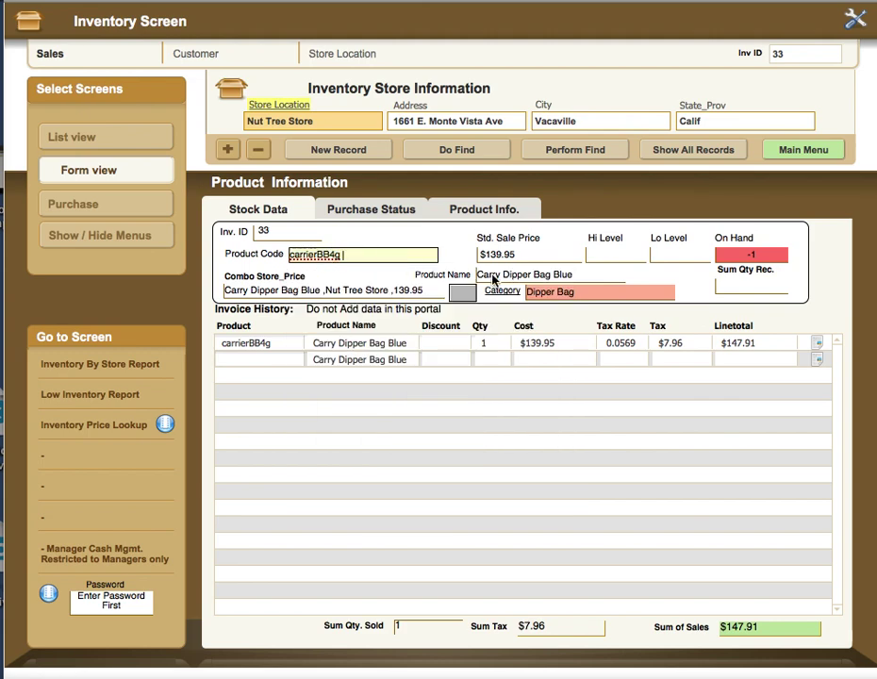
{"action": "type", "text": "(nt)"}
{"action": "left_click", "coordinate": [401, 329]}
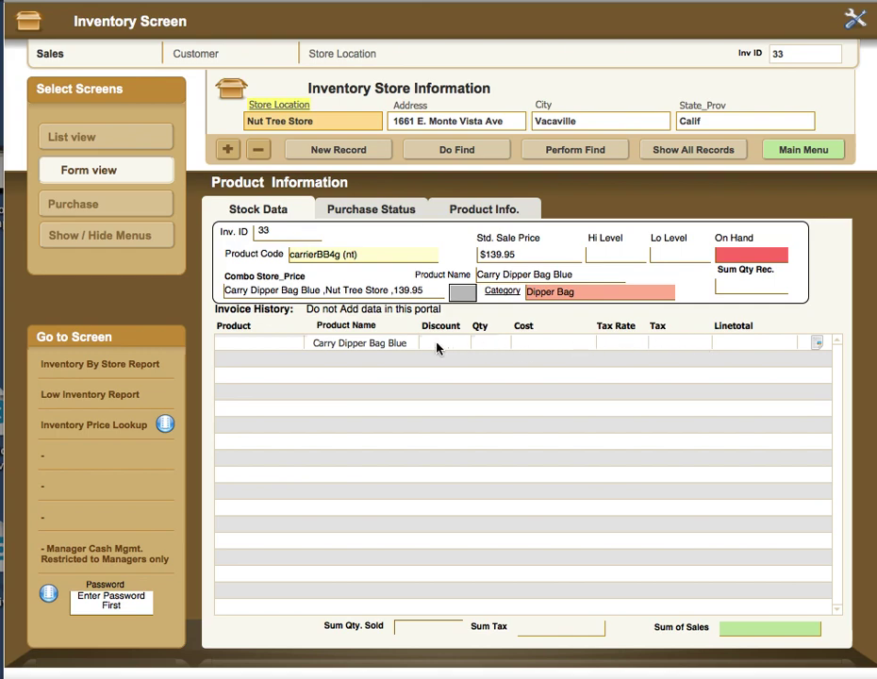
Step: Look up the Carry Dipper Bag Blue entry among the existing product codes, keeping the current code
{"action": "left_click", "coordinate": [360, 256]}
{"action": "key", "text": "Return"}
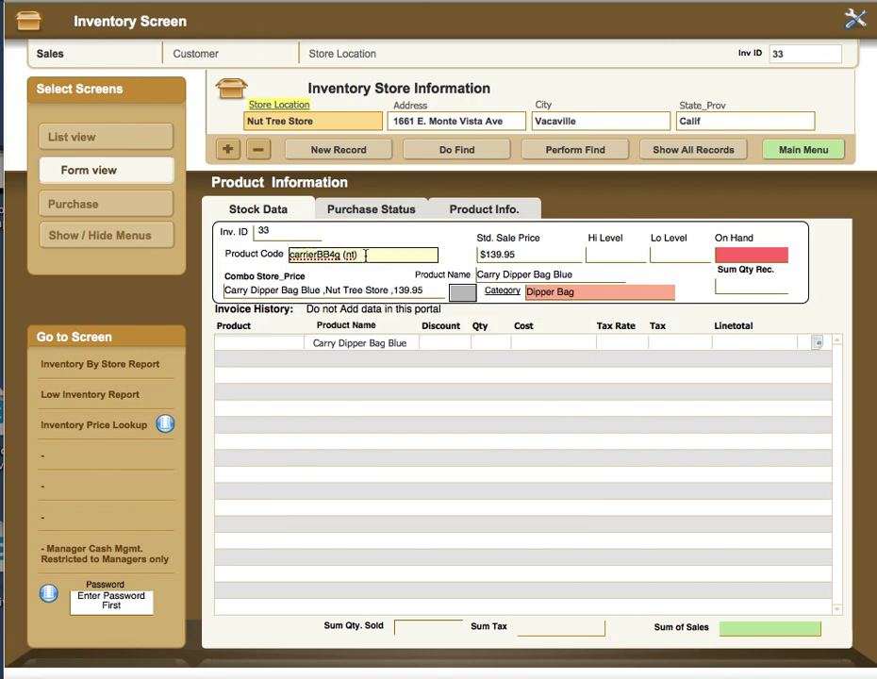
{"action": "left_click", "coordinate": [378, 260]}
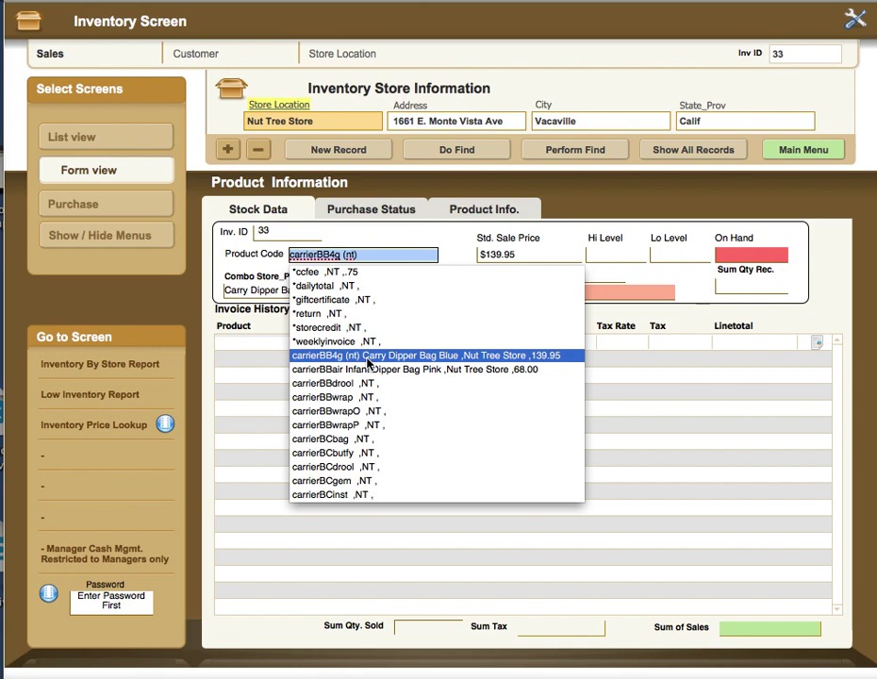
{"action": "left_click", "coordinate": [394, 254]}
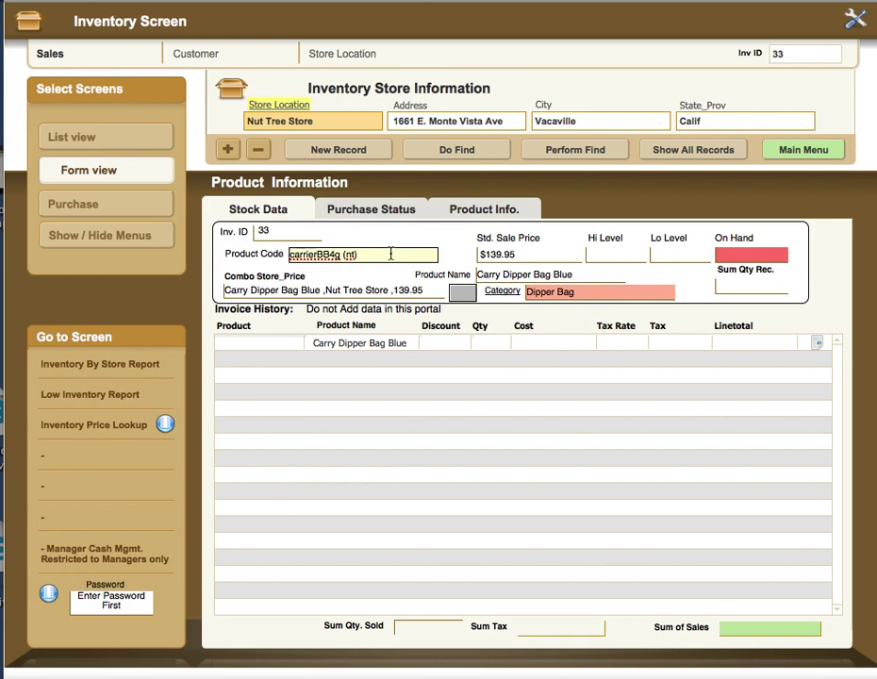
Step: Remove the "(nt)" suffix so the product code reads carrierBB4g, and commit the record
{"action": "key", "text": "BackSpace"}
{"action": "key", "text": "BackSpace"}
{"action": "key", "text": "BackSpace"}
{"action": "key", "text": "BackSpace"}
{"action": "key", "text": "BackSpace"}
{"action": "left_click", "coordinate": [379, 285]}
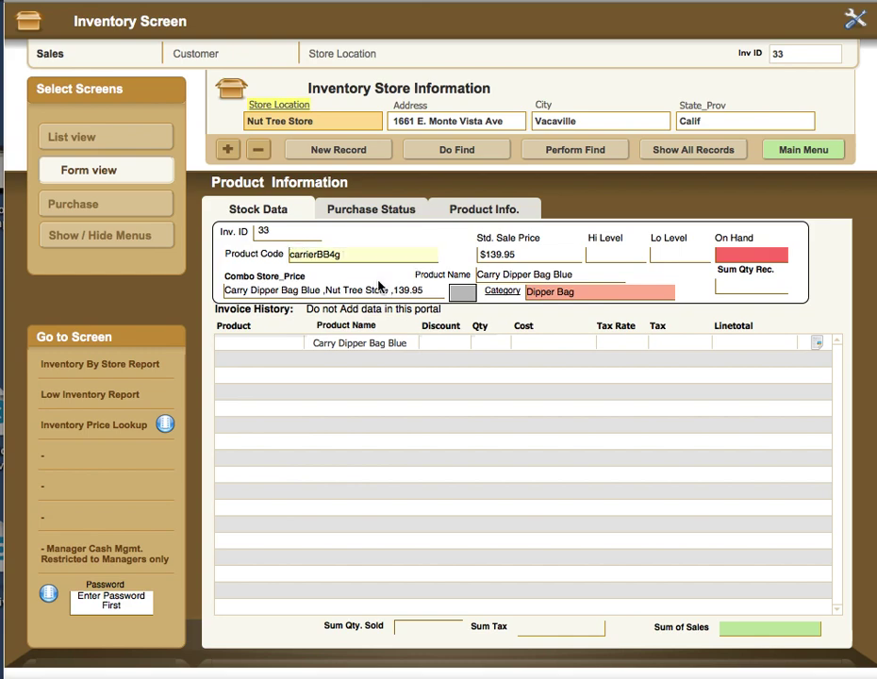
{"action": "left_click", "coordinate": [368, 255]}
{"action": "left_click", "coordinate": [368, 254]}
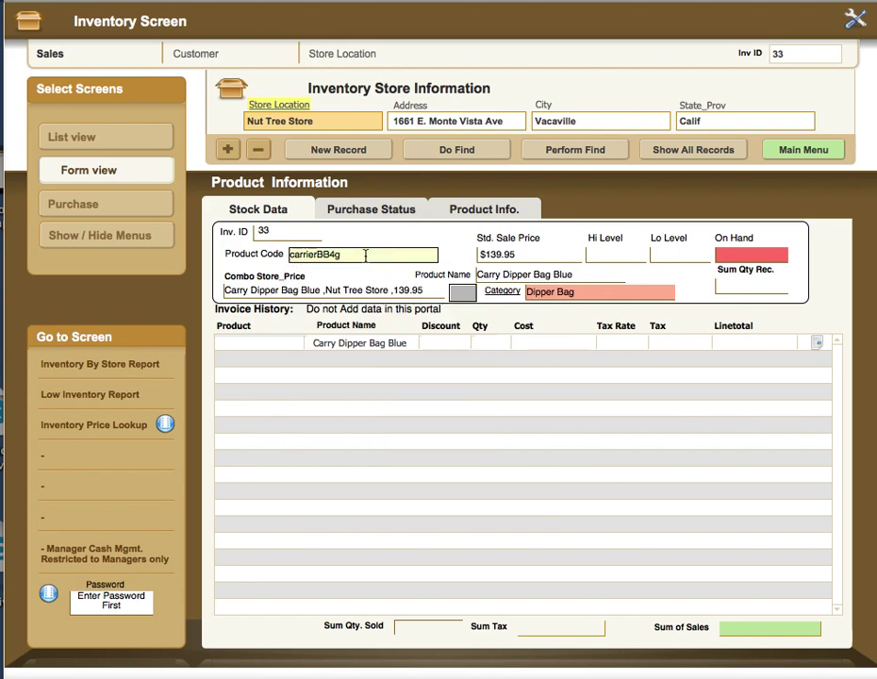
{"action": "left_click", "coordinate": [372, 285]}
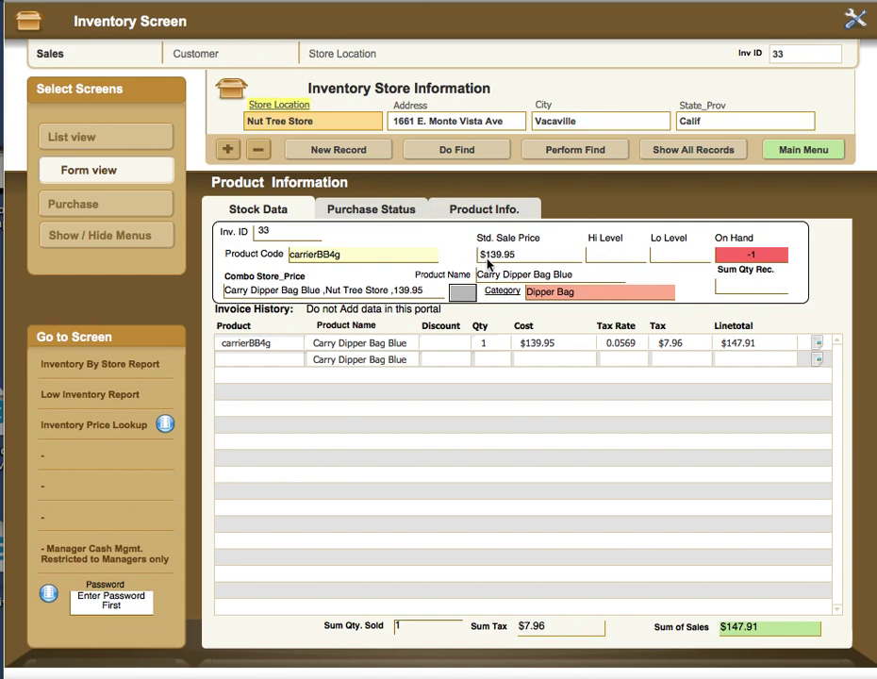
Step: Set the product's Hi Level to 2 and Lo Level to 1
{"action": "left_click", "coordinate": [614, 254]}
{"action": "type", "text": "2"}
{"action": "left_click", "coordinate": [680, 253]}
{"action": "type", "text": "1"}
{"action": "left_click", "coordinate": [687, 283]}
Step: Review the category choices, the Dipper Bag category portal and the full category listing, and return to the Inventory screen
{"action": "left_click", "coordinate": [575, 294]}
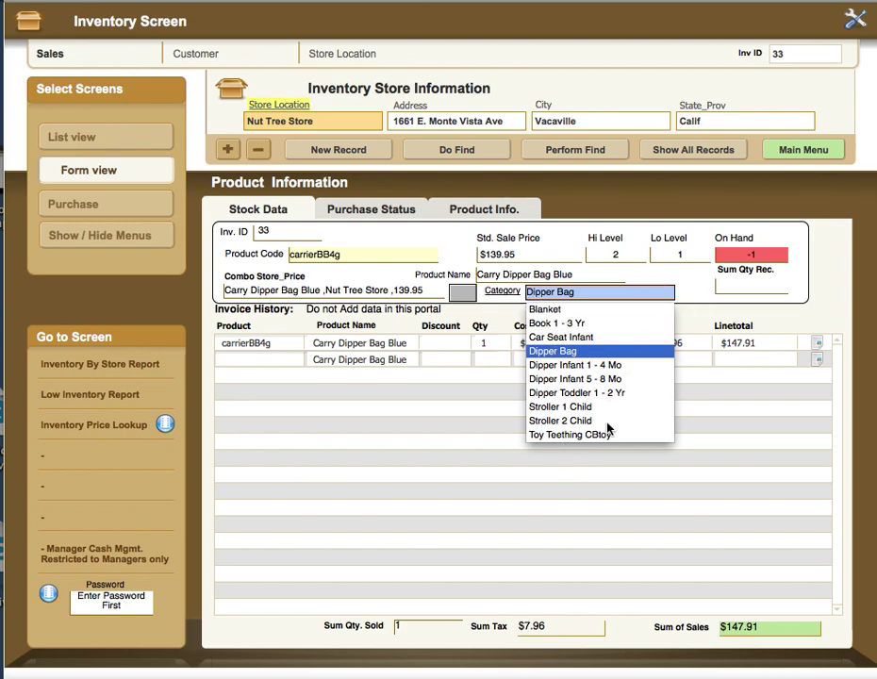
{"action": "left_click", "coordinate": [686, 294]}
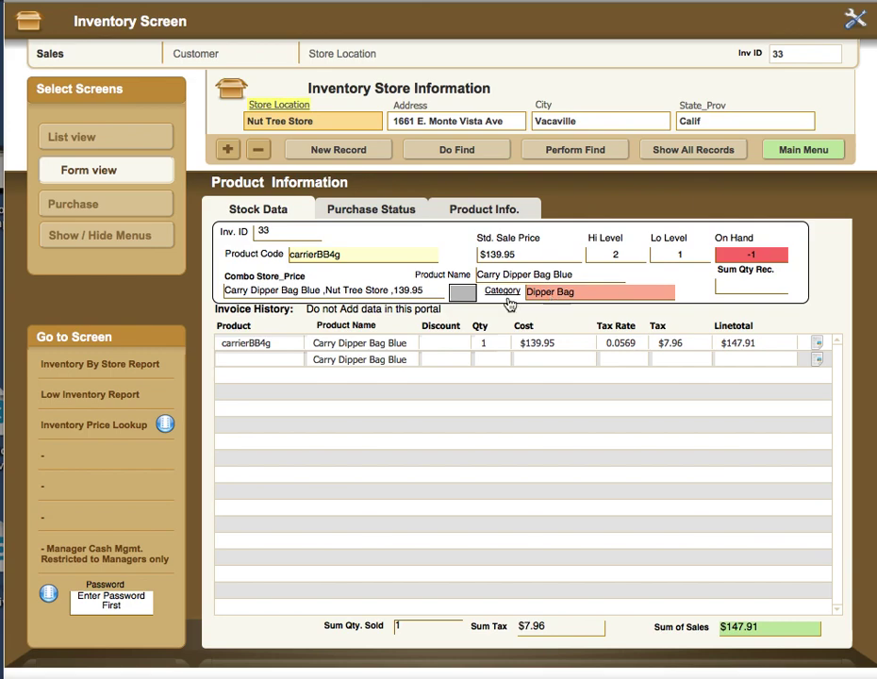
{"action": "left_click", "coordinate": [463, 295]}
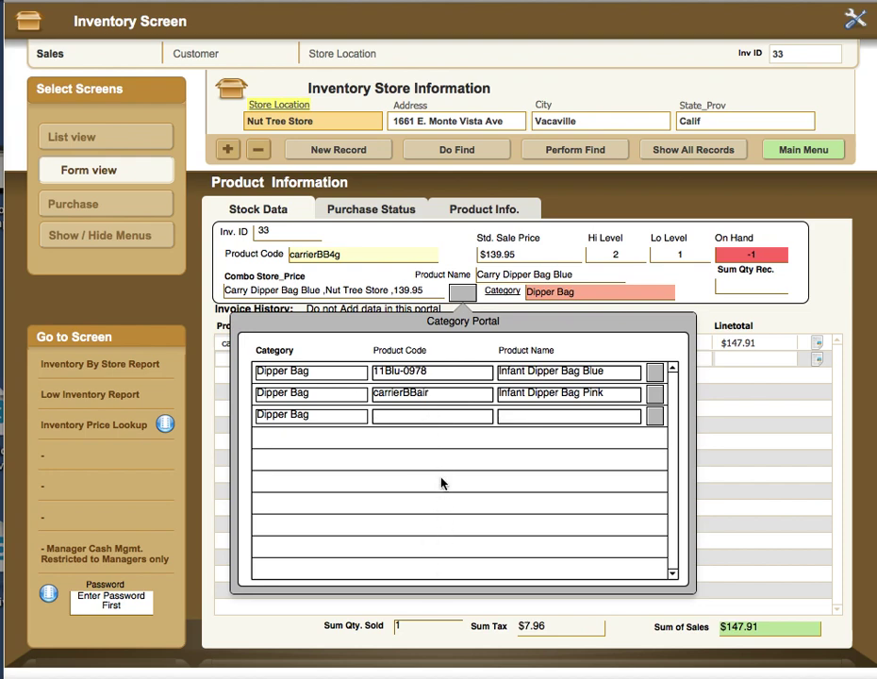
{"action": "left_click", "coordinate": [655, 373]}
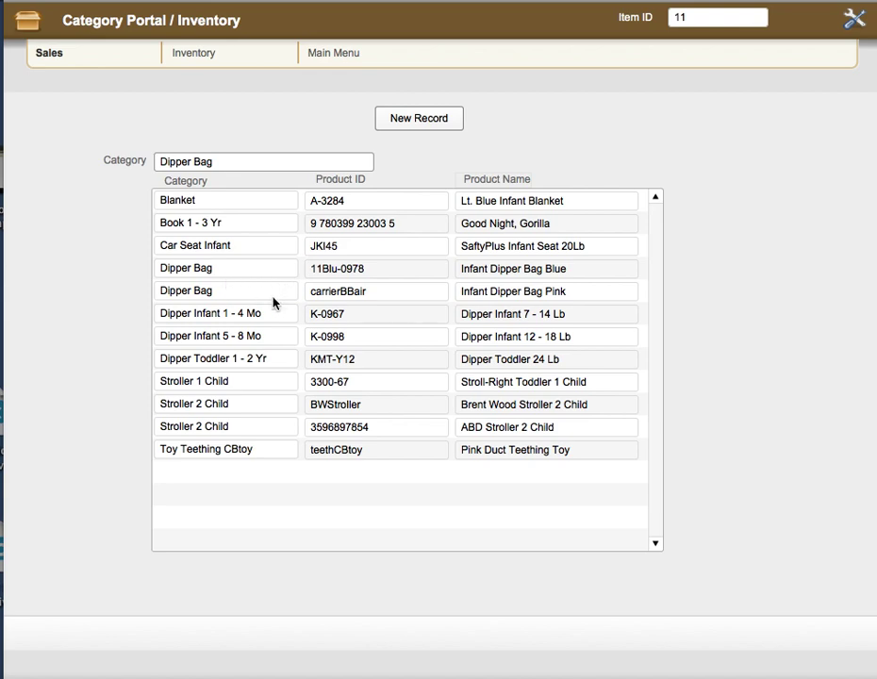
{"action": "left_click", "coordinate": [206, 59]}
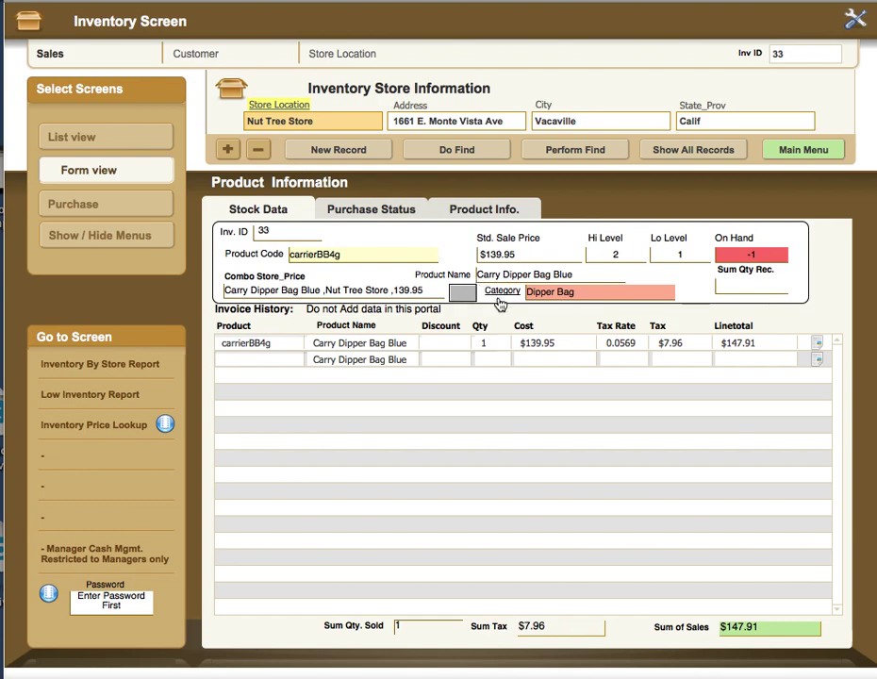
Step: Examine the product's purchase history, notes, item photo options and UDF fields, and return to its stock data
{"action": "left_click", "coordinate": [387, 213]}
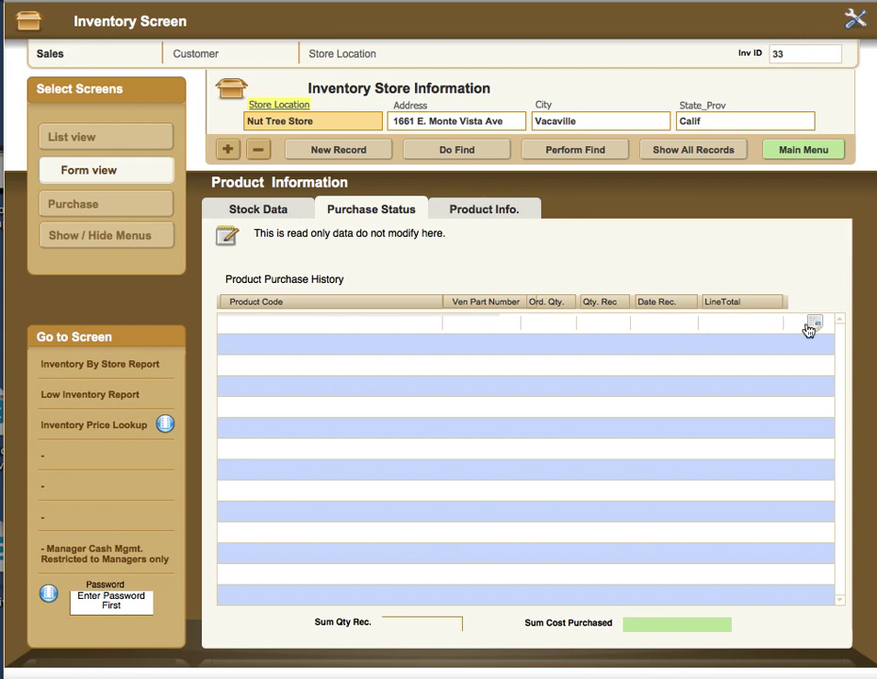
{"action": "left_click", "coordinate": [497, 213]}
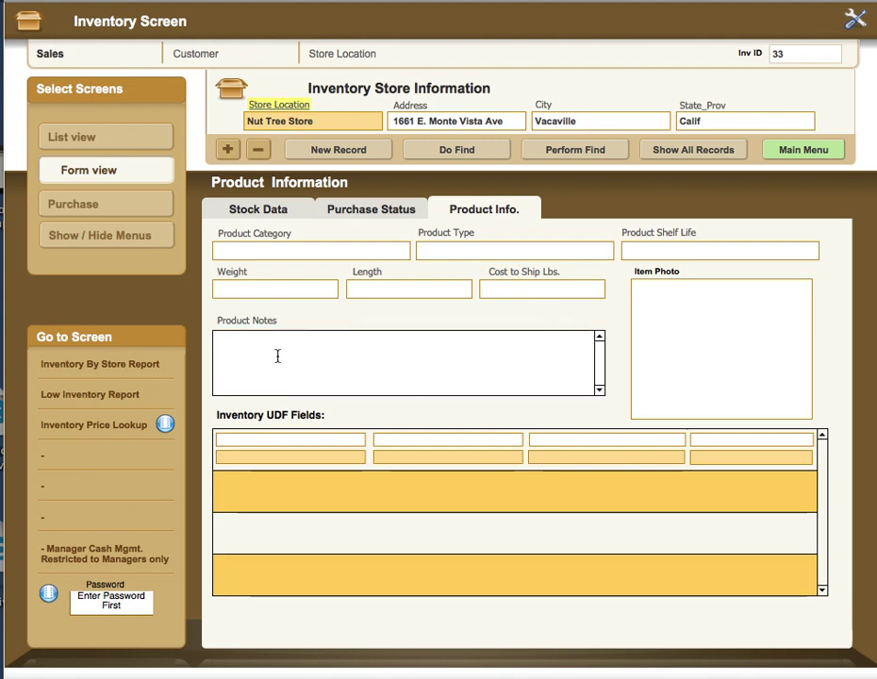
{"action": "left_click", "coordinate": [217, 347]}
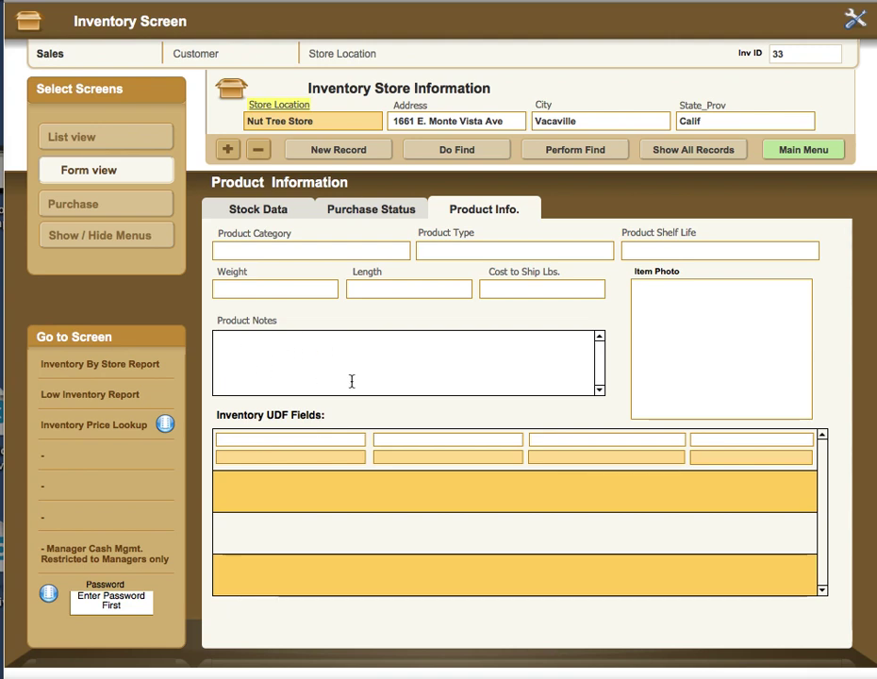
{"action": "right_click", "coordinate": [679, 327]}
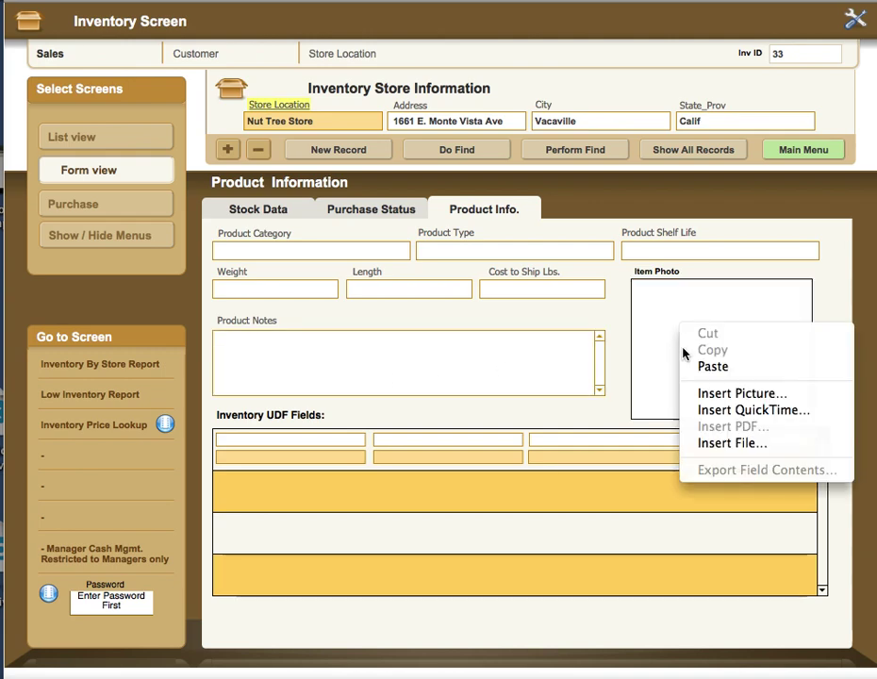
{"action": "left_click", "coordinate": [610, 316]}
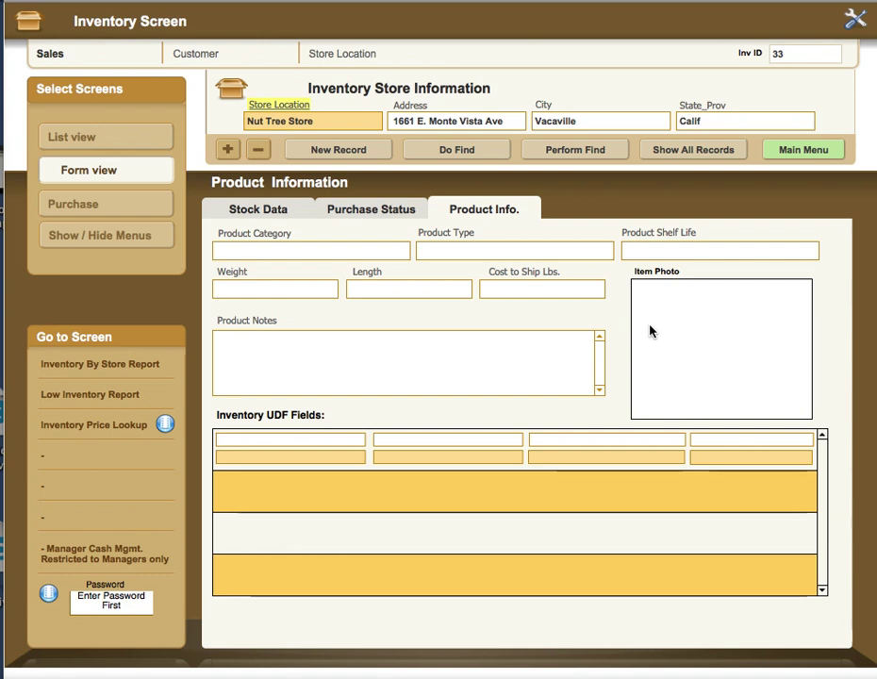
{"action": "left_click", "coordinate": [291, 440]}
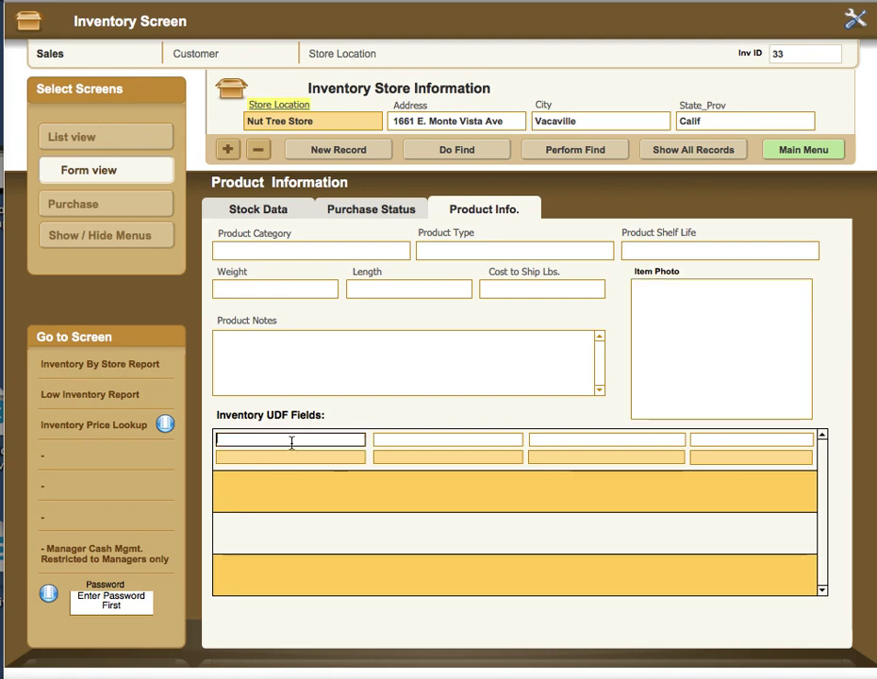
{"action": "left_click", "coordinate": [289, 458]}
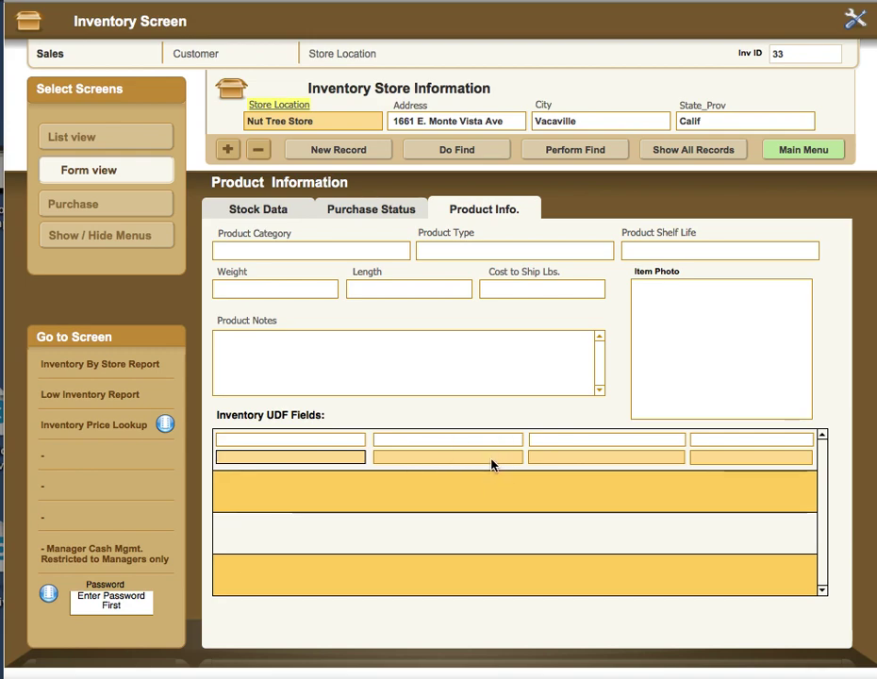
{"action": "left_click", "coordinate": [274, 208]}
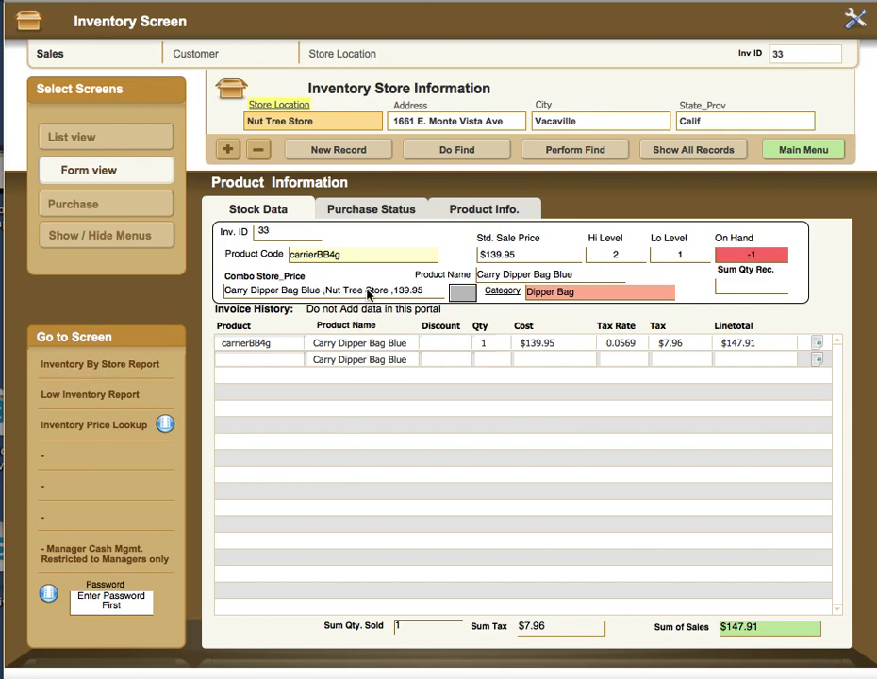
Step: Open the inventory price lookup for this product and examine its bar code image and item photo fields
{"action": "left_click", "coordinate": [107, 432]}
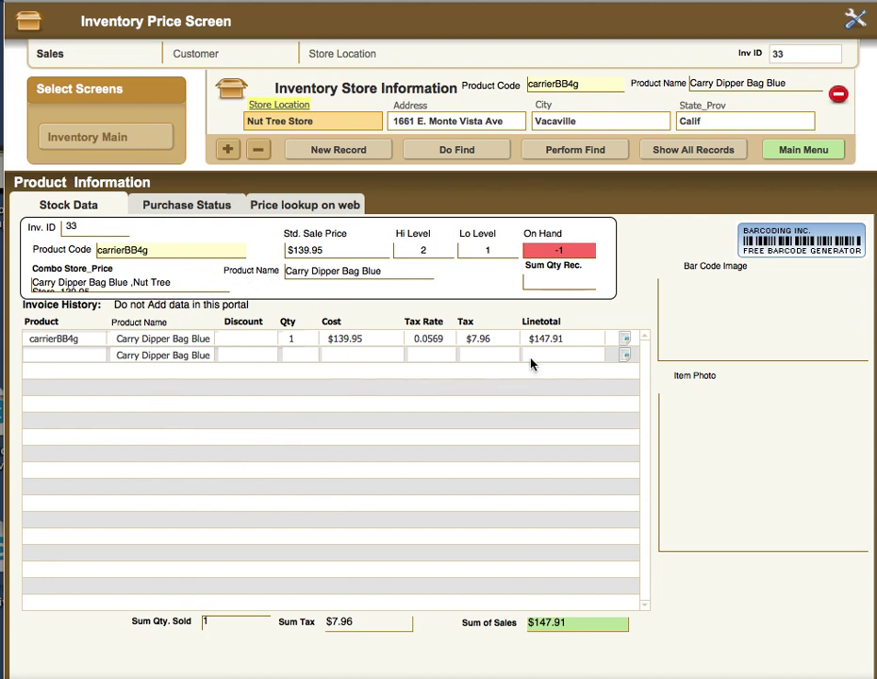
{"action": "left_click", "coordinate": [702, 326]}
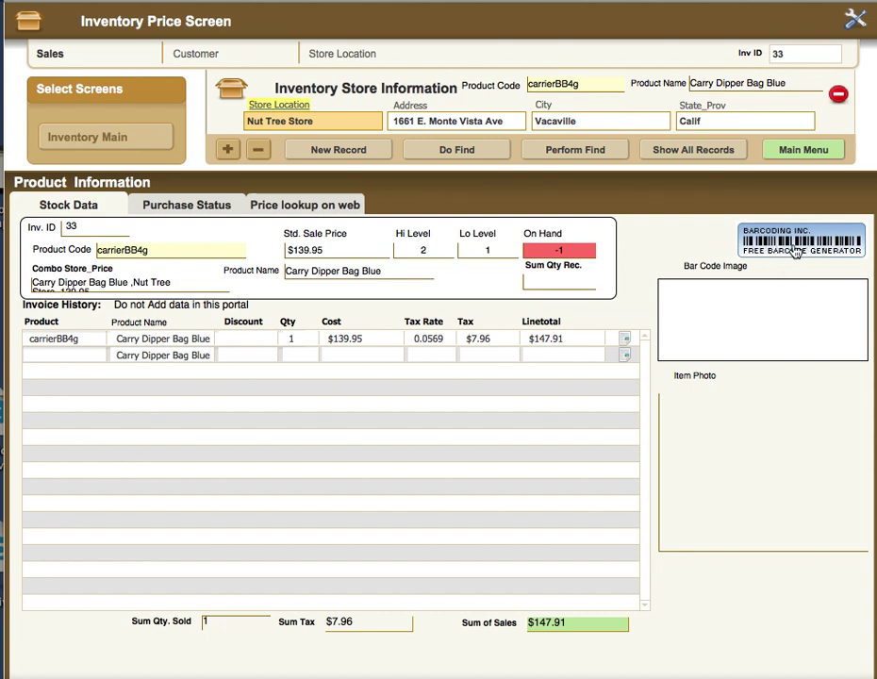
{"action": "right_click", "coordinate": [745, 314]}
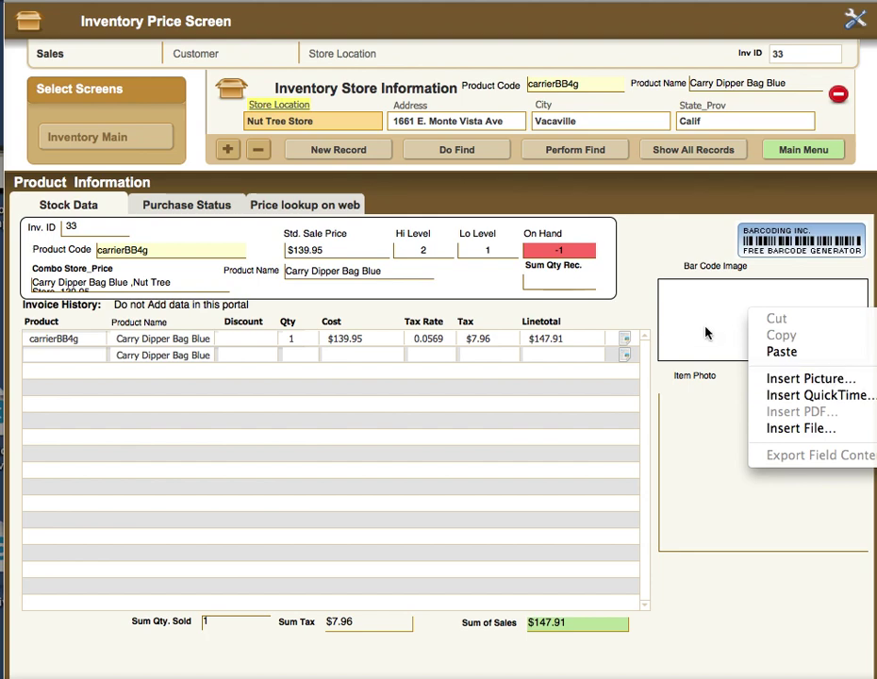
{"action": "left_click", "coordinate": [691, 251]}
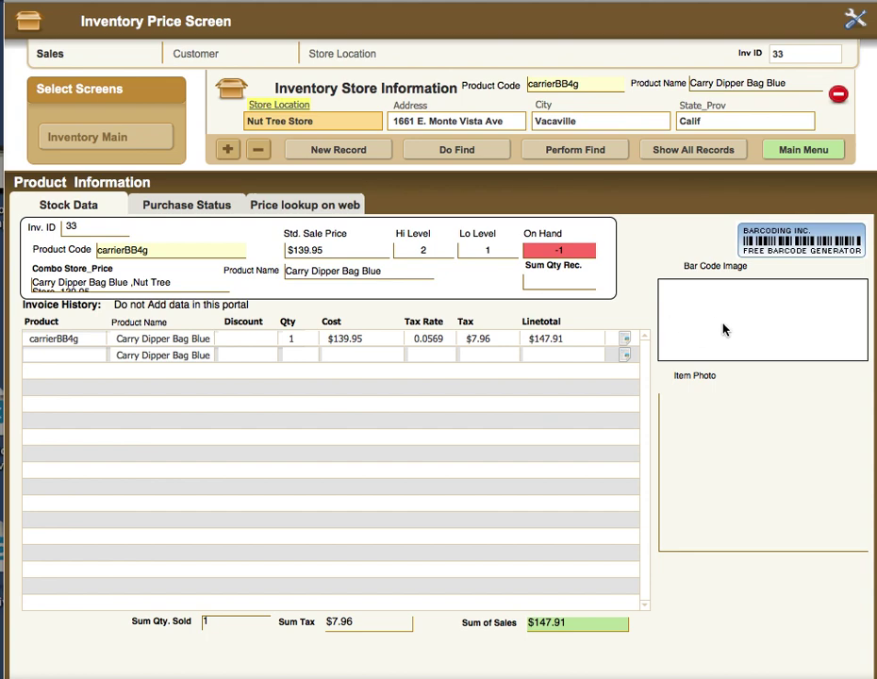
{"action": "left_click", "coordinate": [719, 439]}
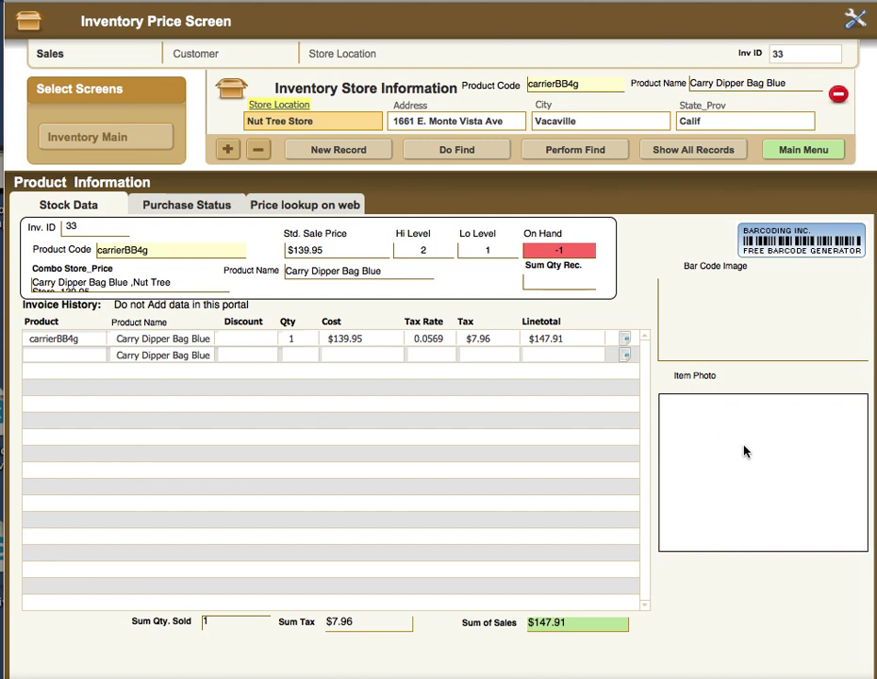
Step: View the product's purchase status, open its web price lookup on Amazon and dismiss the sign-in prompt
{"action": "left_click", "coordinate": [198, 208]}
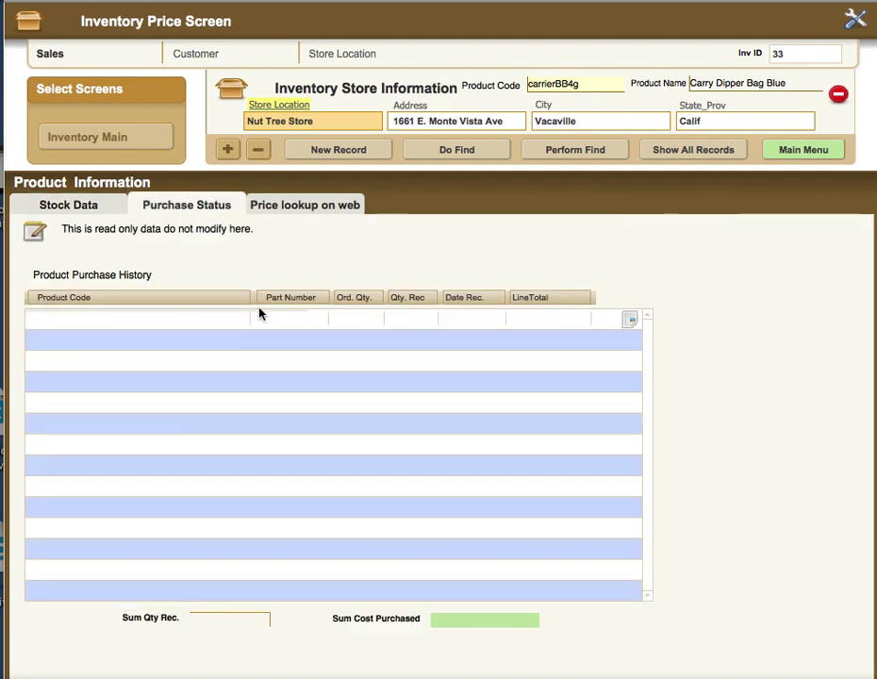
{"action": "left_click", "coordinate": [301, 210]}
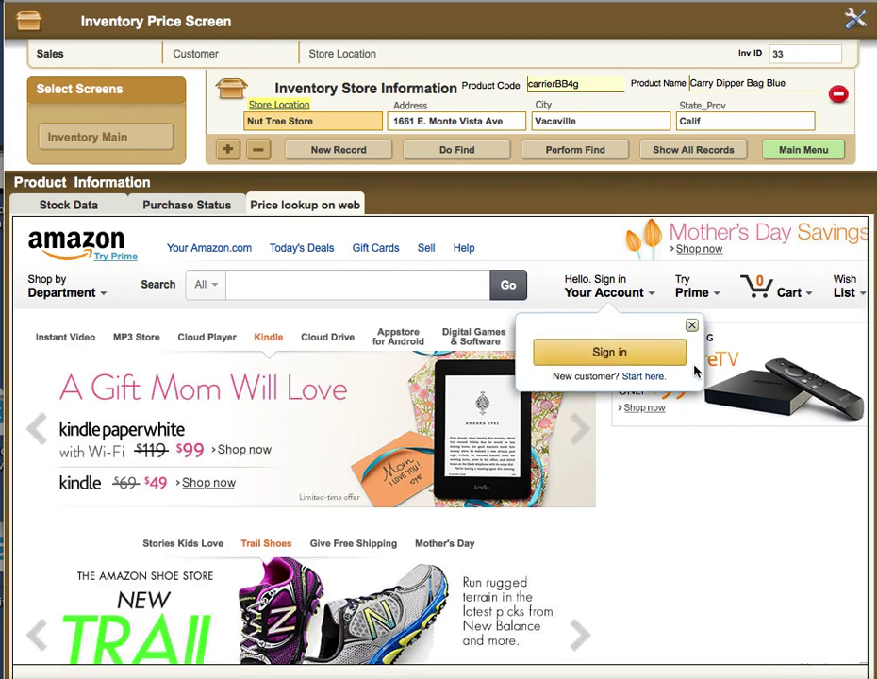
{"action": "left_click", "coordinate": [691, 325]}
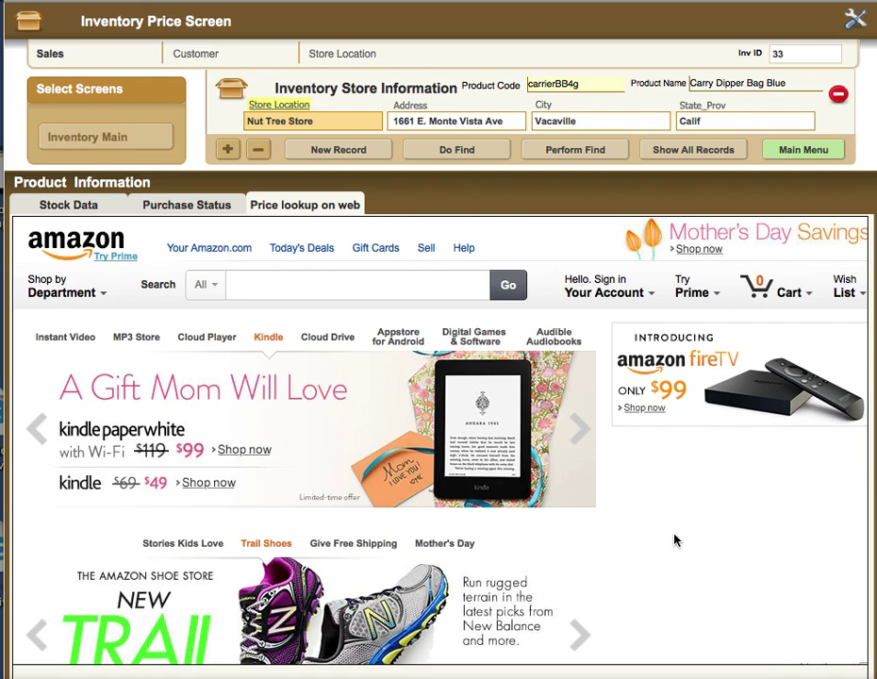
Step: Search Amazon for "books on sale" in Books and examine the listed formats and their new, used and collectible prices
{"action": "left_click", "coordinate": [238, 288]}
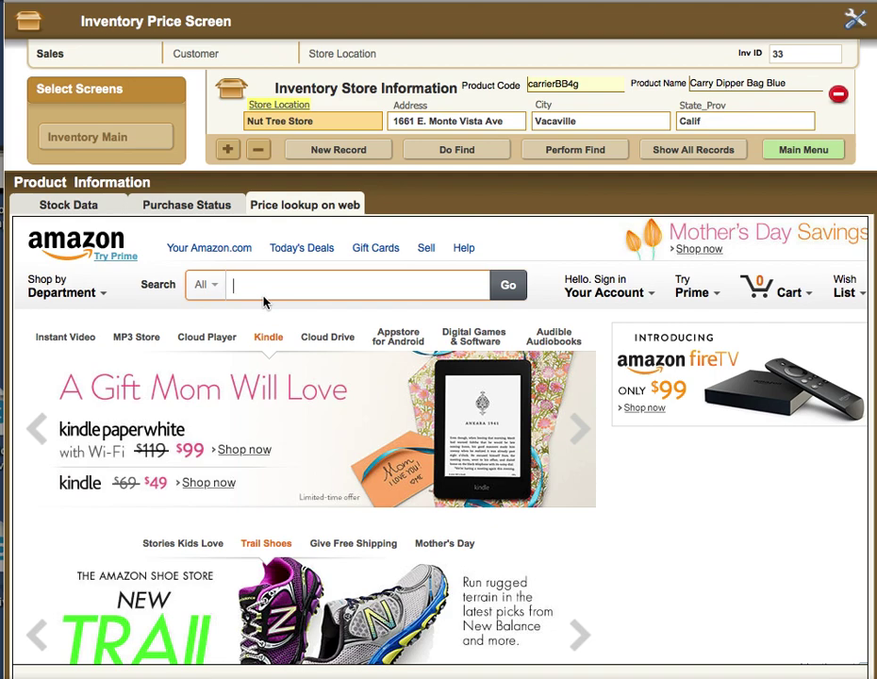
{"action": "type", "text": "book"}
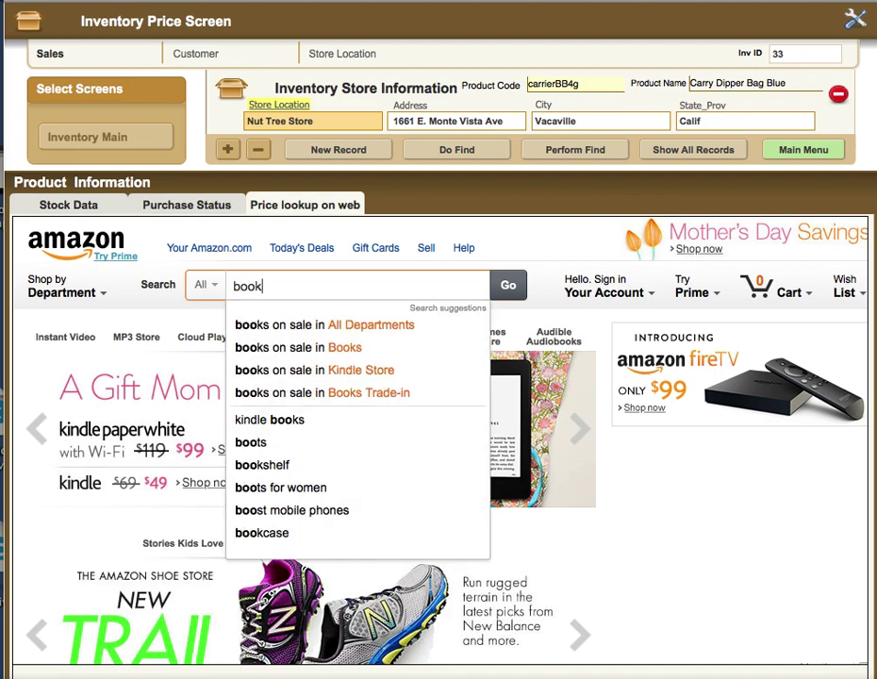
{"action": "left_click", "coordinate": [279, 349]}
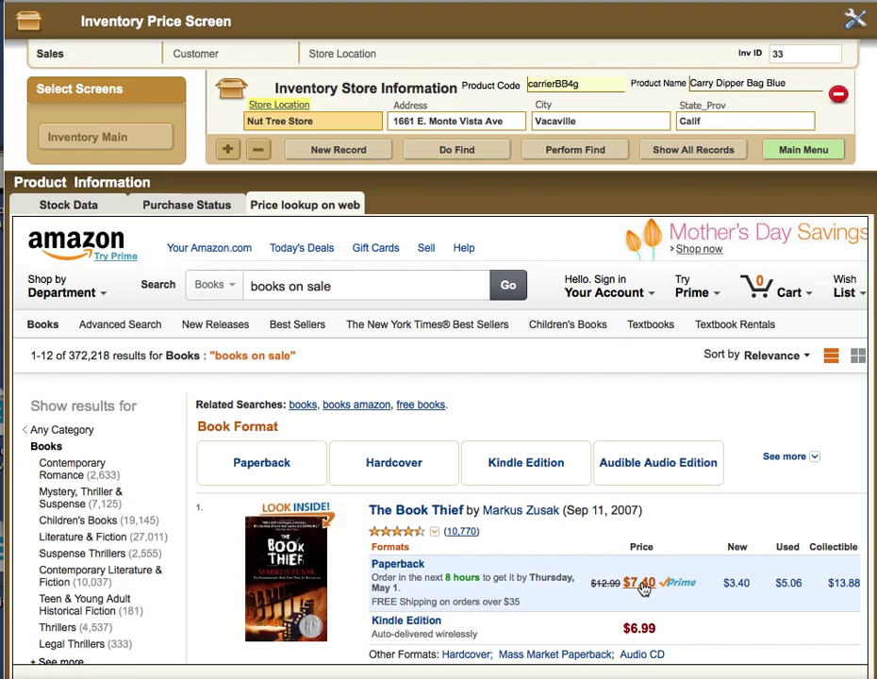
{"action": "scroll", "coordinate": [642, 587], "scroll_direction": "down", "scroll_amount": 2}
{"action": "scroll", "coordinate": [642, 588], "scroll_direction": "down", "scroll_amount": 5}
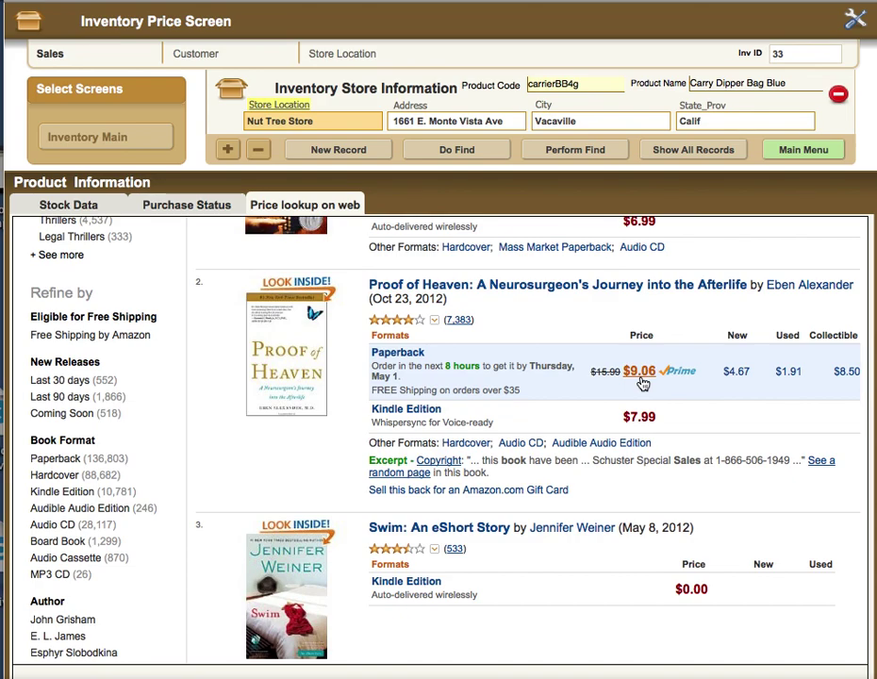
{"action": "scroll", "coordinate": [641, 377], "scroll_direction": "up", "scroll_amount": 5}
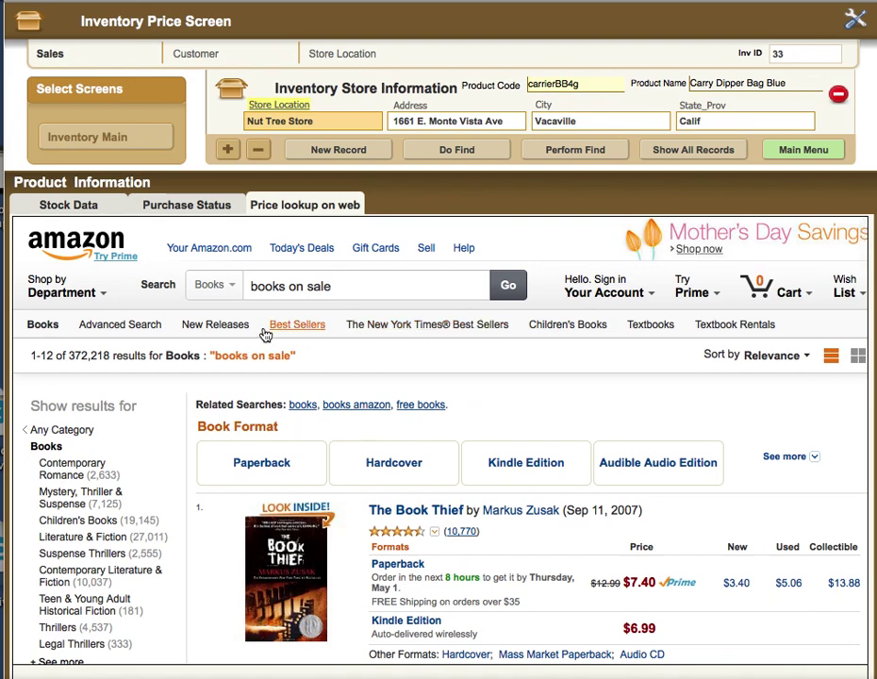
{"action": "scroll", "coordinate": [288, 353], "scroll_direction": "down", "scroll_amount": 1}
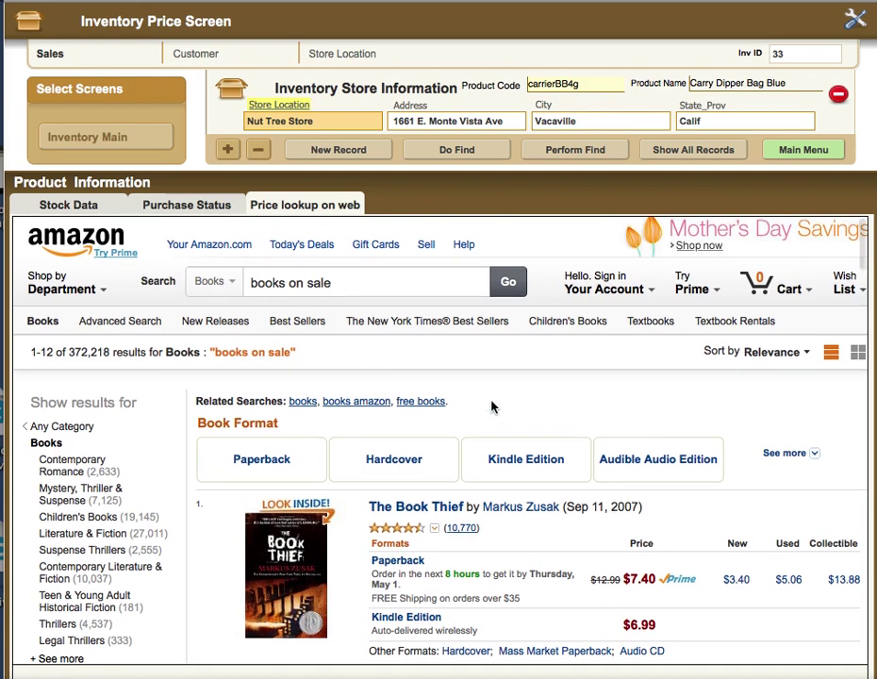
{"action": "scroll", "coordinate": [775, 577], "scroll_direction": "down", "scroll_amount": 1}
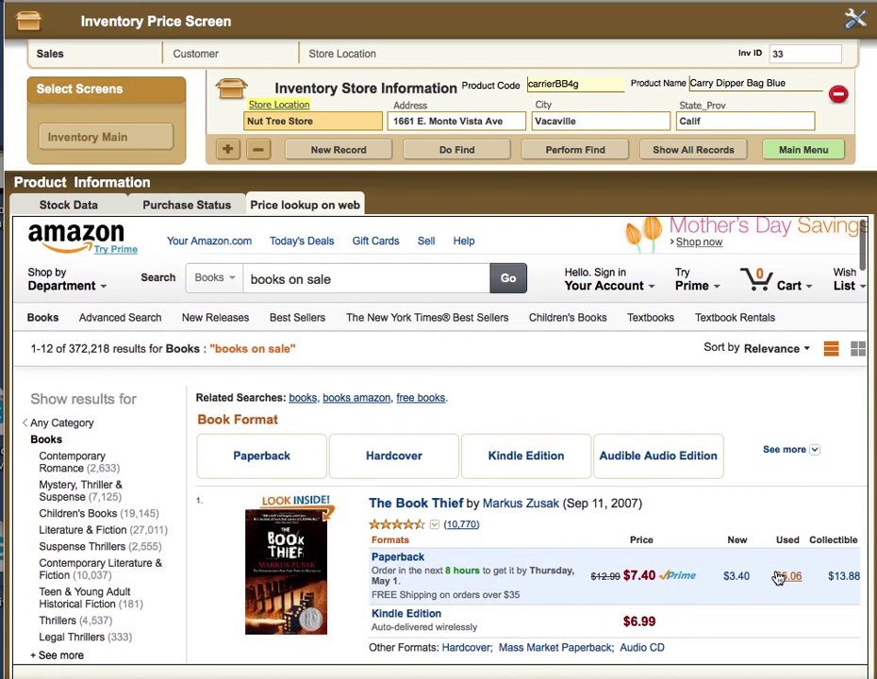
{"action": "scroll", "coordinate": [671, 568], "scroll_direction": "up", "scroll_amount": 1}
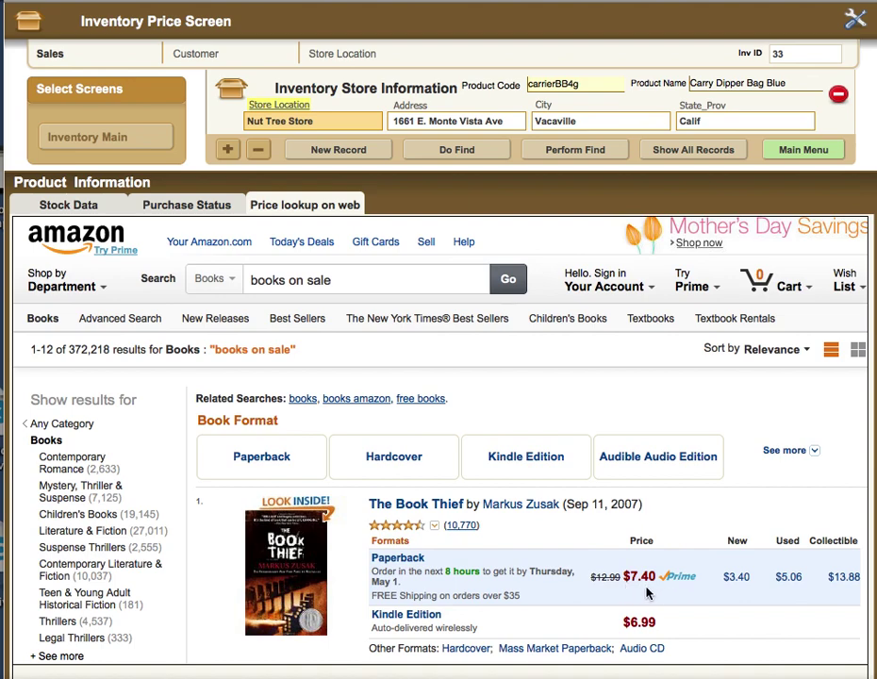
Step: Copy the product name Carry Dipper Bag Blue from the inventory record and search Amazon's Books department for it
{"action": "left_click", "coordinate": [92, 208]}
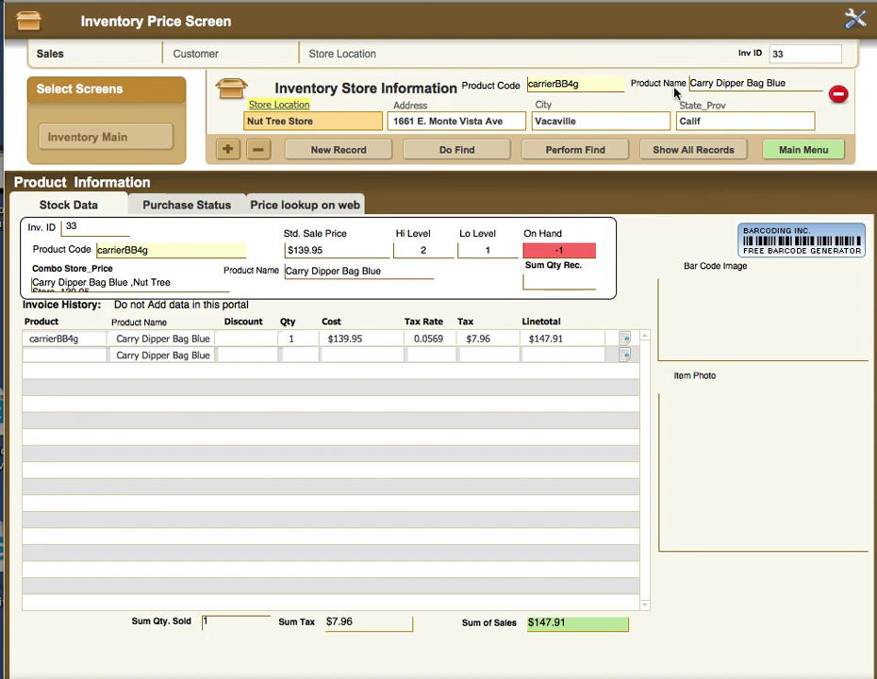
{"action": "left_click", "coordinate": [339, 196]}
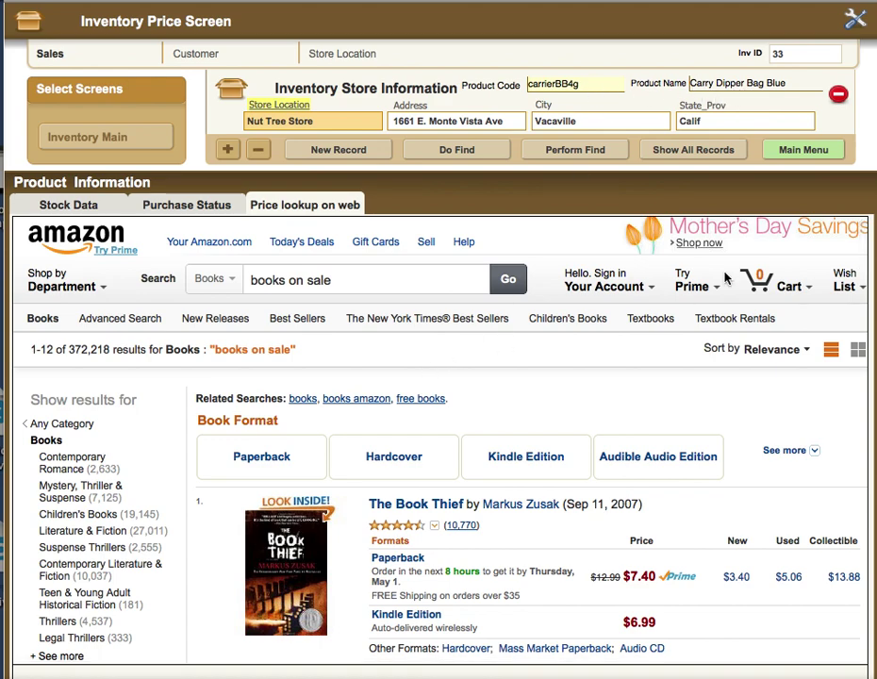
{"action": "left_click", "coordinate": [790, 83]}
{"action": "left_click_drag", "start_coordinate": [796, 83], "coordinate": [709, 74]}
{"action": "key", "text": "ctrl+c"}
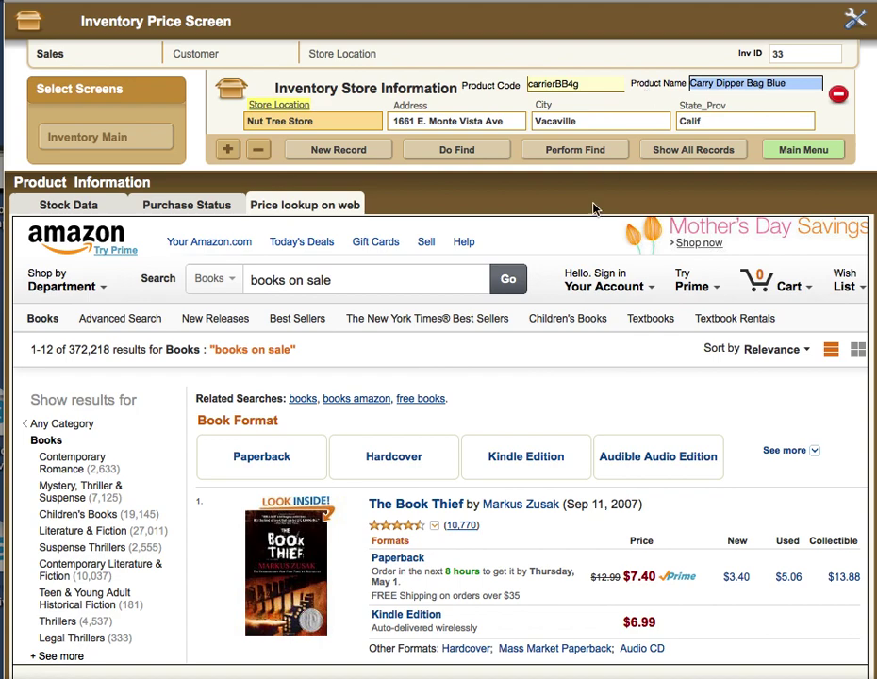
{"action": "left_click", "coordinate": [338, 280]}
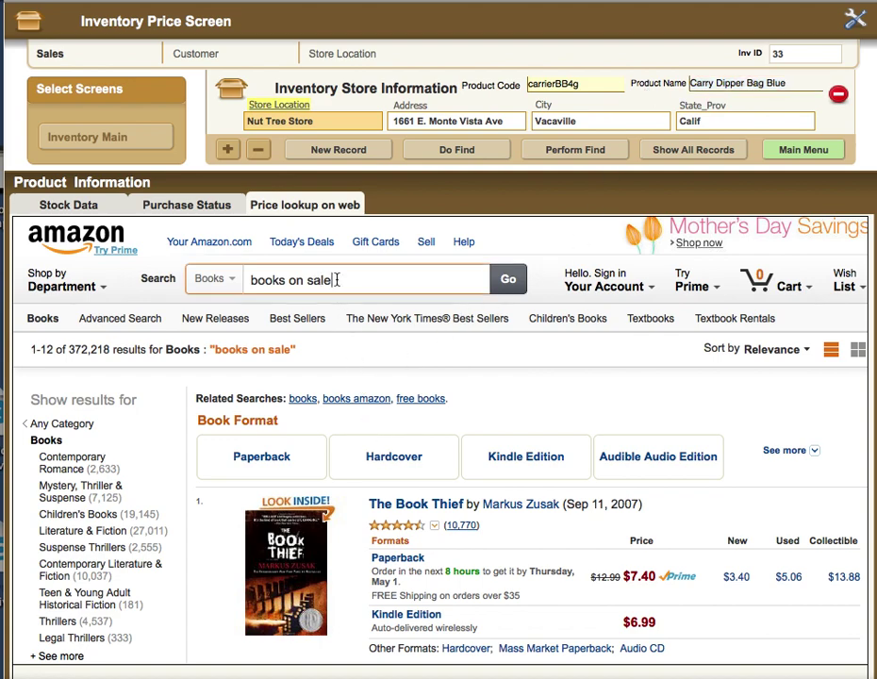
{"action": "left_click_drag", "start_coordinate": [341, 280], "coordinate": [242, 282]}
{"action": "key", "text": "ctrl+v"}
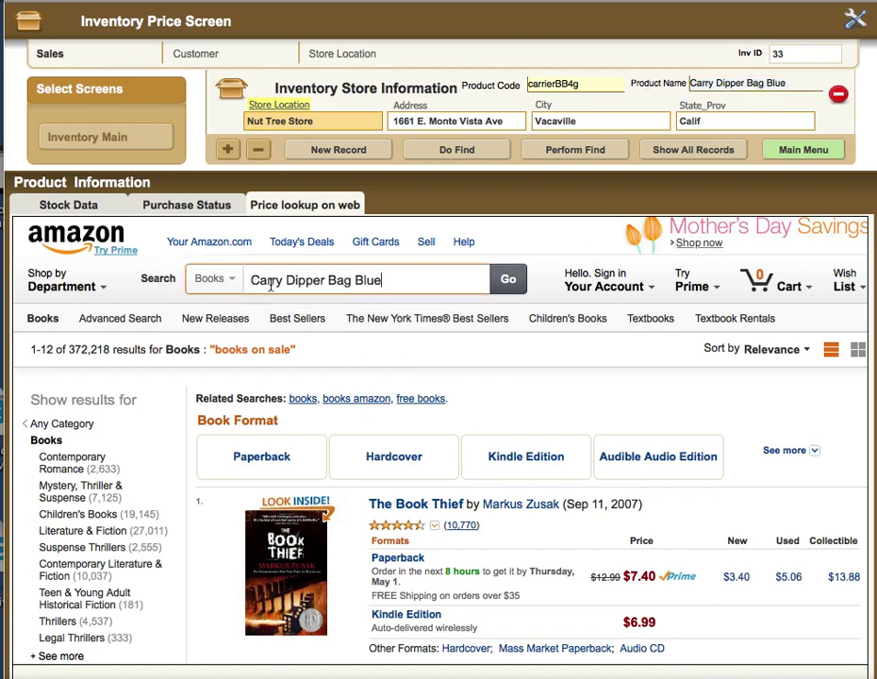
{"action": "left_click", "coordinate": [513, 286]}
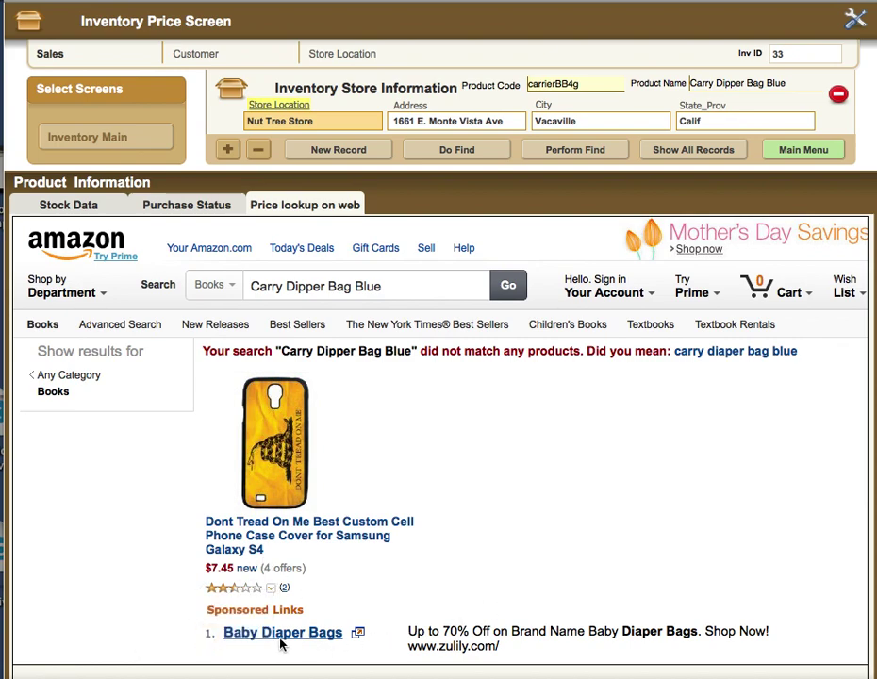
Step: Examine the Amazon results and sponsored links for Carry Dipper Bag Blue, and return to the product's stock data
{"action": "scroll", "coordinate": [448, 651], "scroll_direction": "down", "scroll_amount": 3}
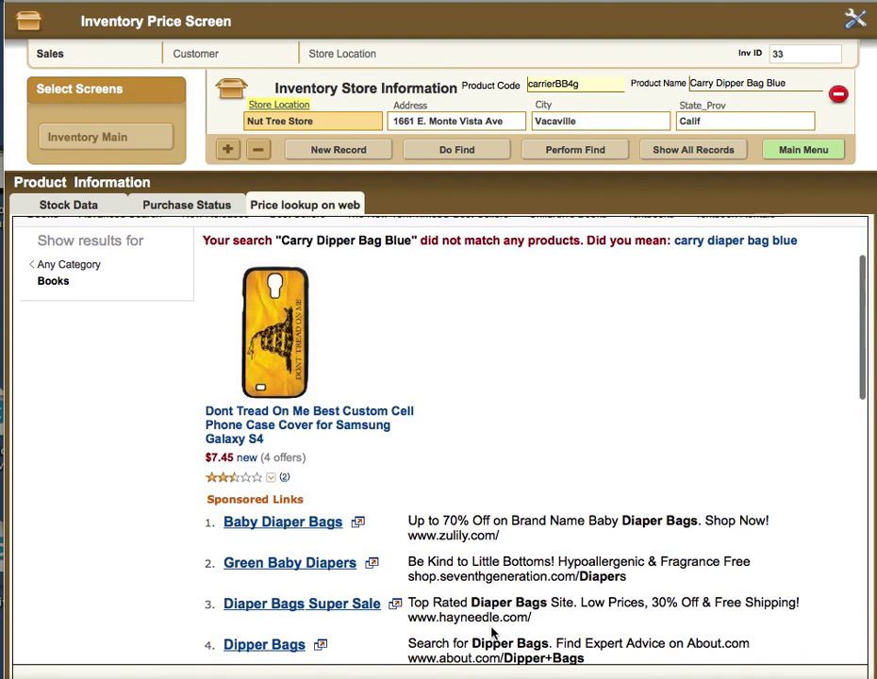
{"action": "scroll", "coordinate": [487, 624], "scroll_direction": "down", "scroll_amount": 3}
{"action": "scroll", "coordinate": [487, 624], "scroll_direction": "up", "scroll_amount": 5}
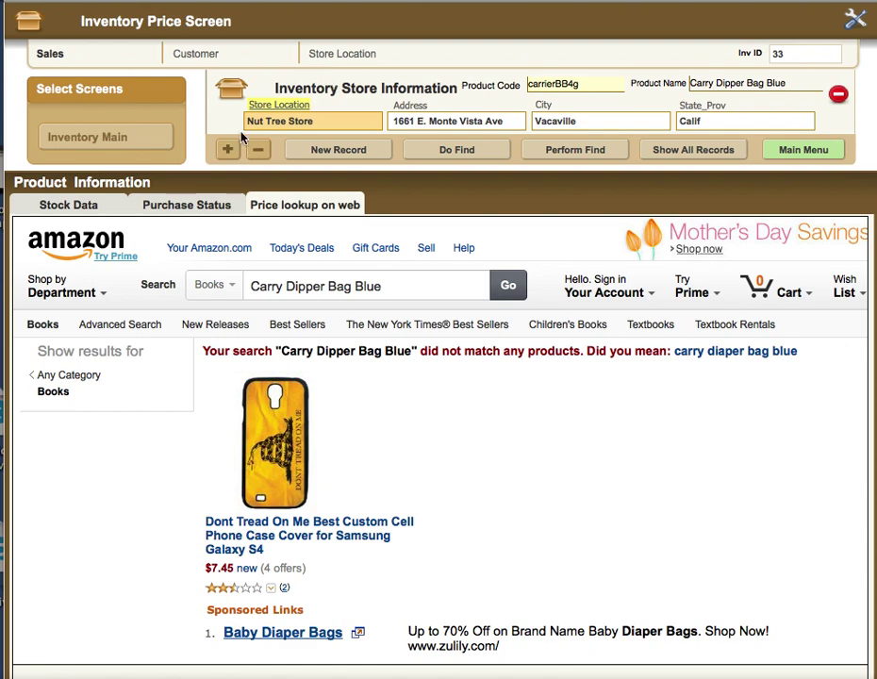
{"action": "left_click", "coordinate": [109, 205]}
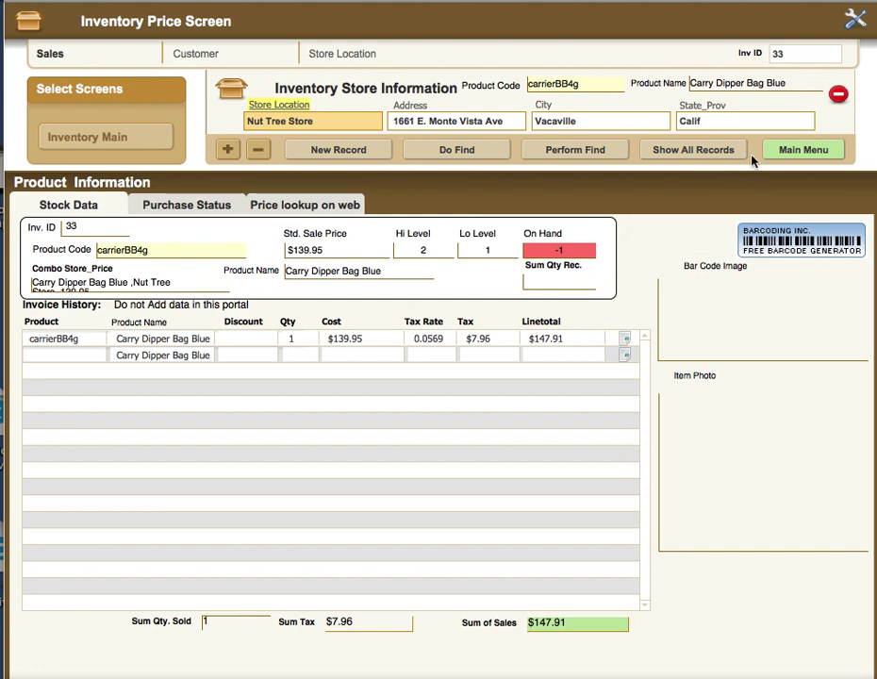